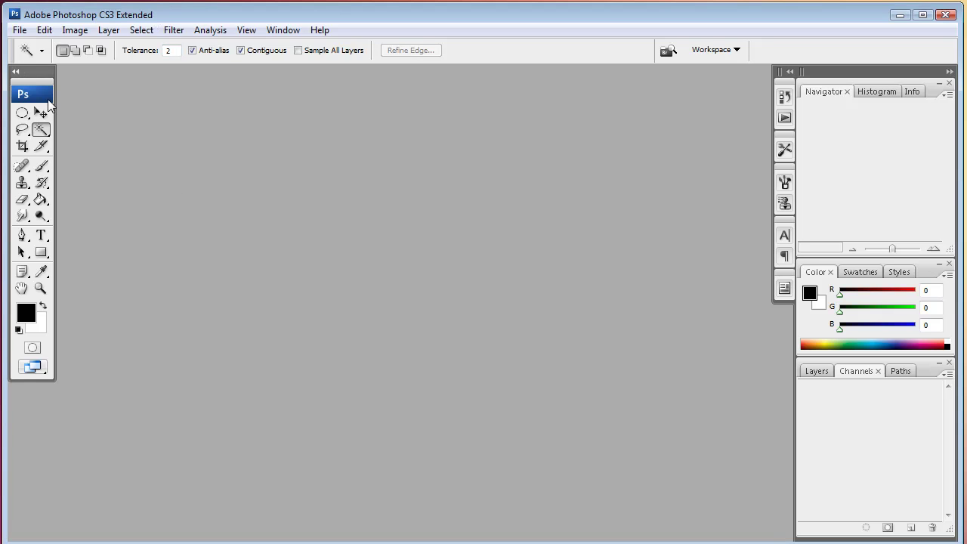
Step: Open Qtr_Pipe_Wall_Norm1KPoly.PSD and Qtr_Pipe_Wall_Disp1KPoly.PSD together from the data folder
left_click(20, 30)
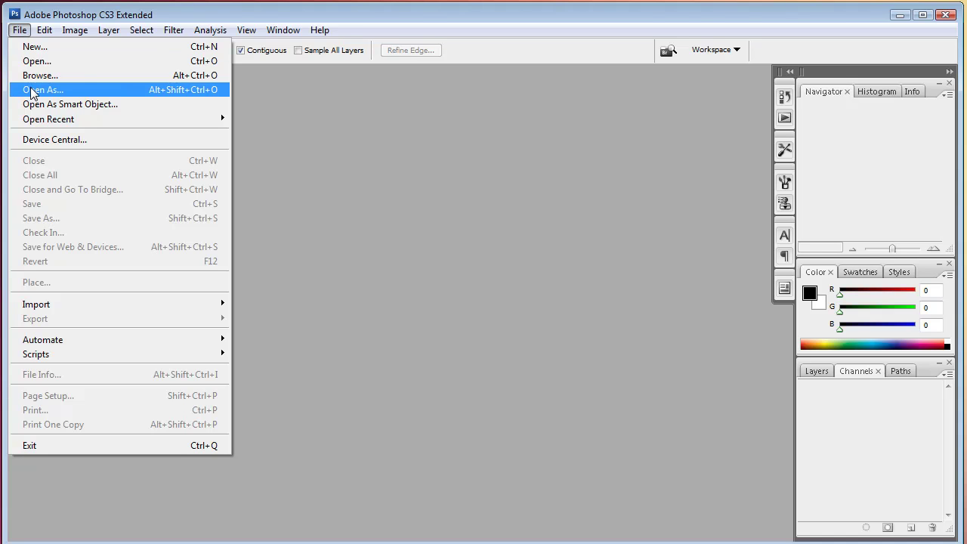
left_click(41, 63)
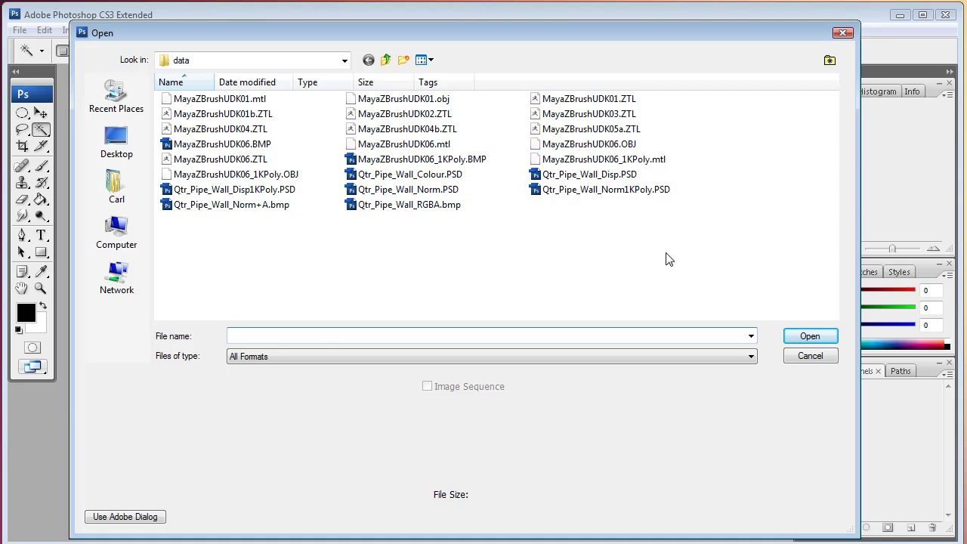
left_click(587, 190)
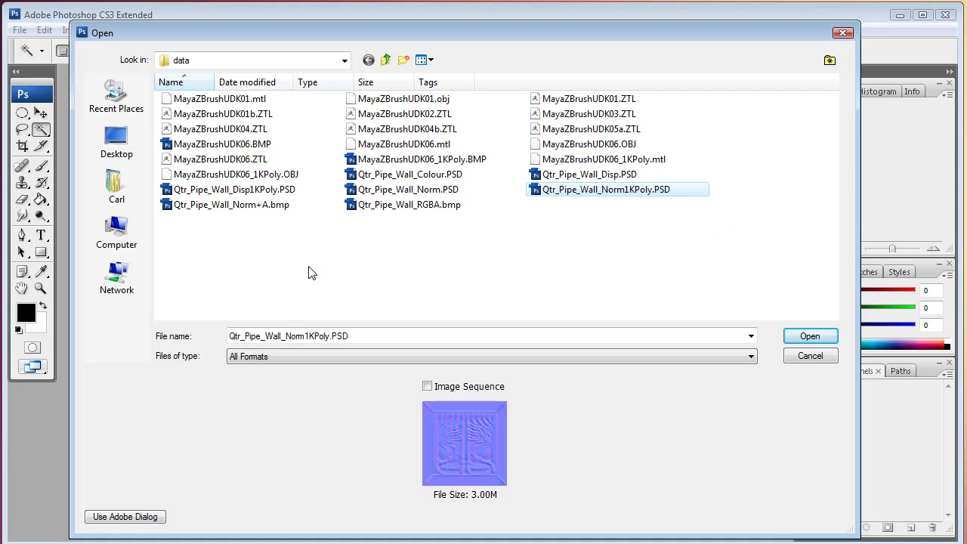
left_click(274, 195, "ctrl")
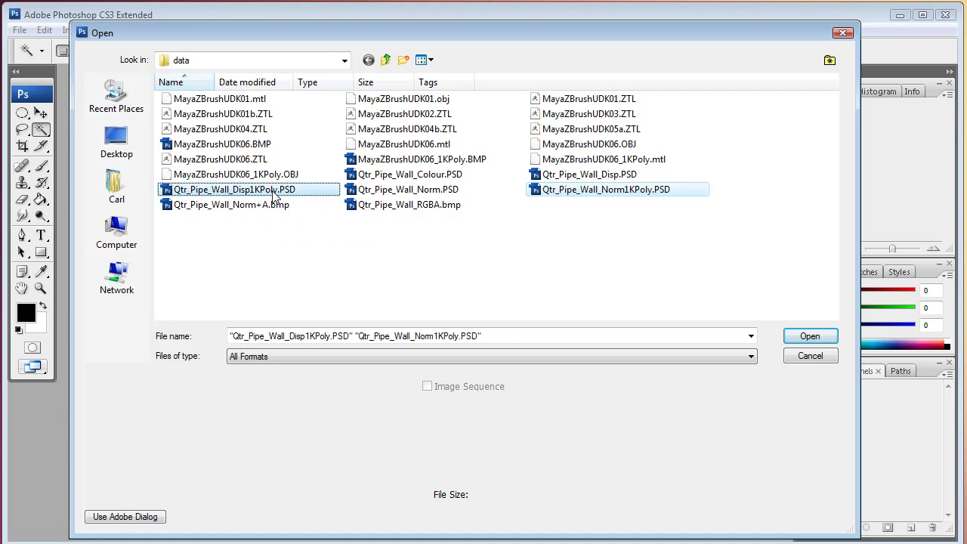
left_click(805, 338)
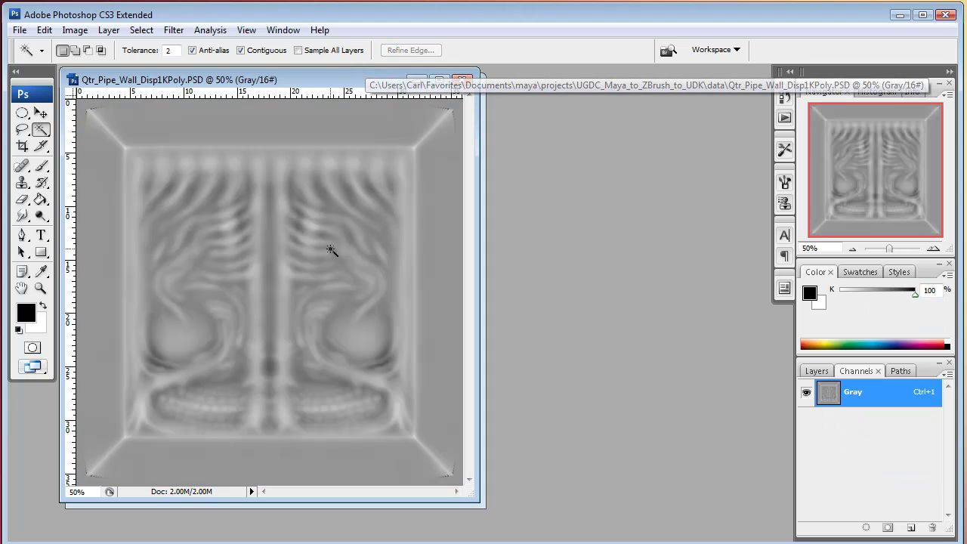
Step: Copy the whole displacement image, close its file, and paste it into a new normal-map channel named Alpha with the RGB channels shown
key("ctrl+a")
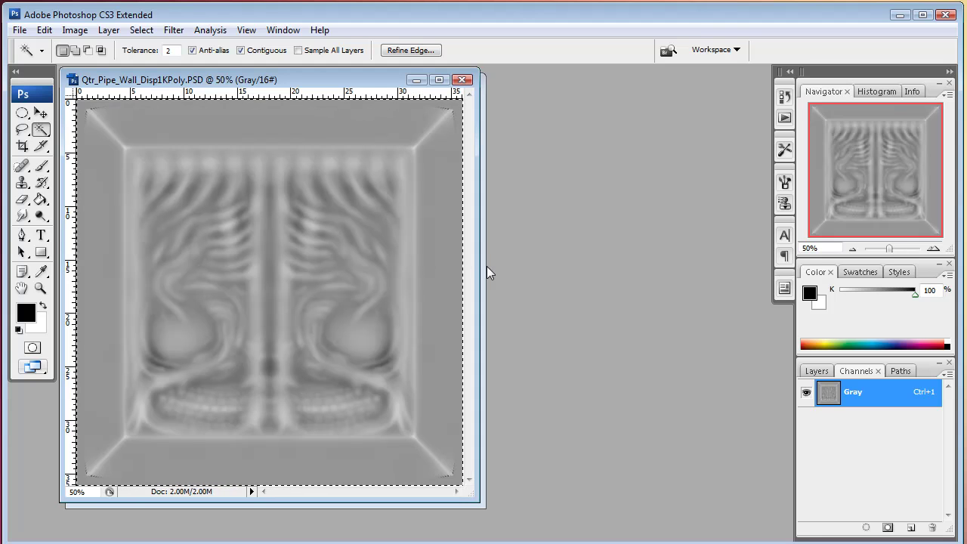
left_click(461, 80)
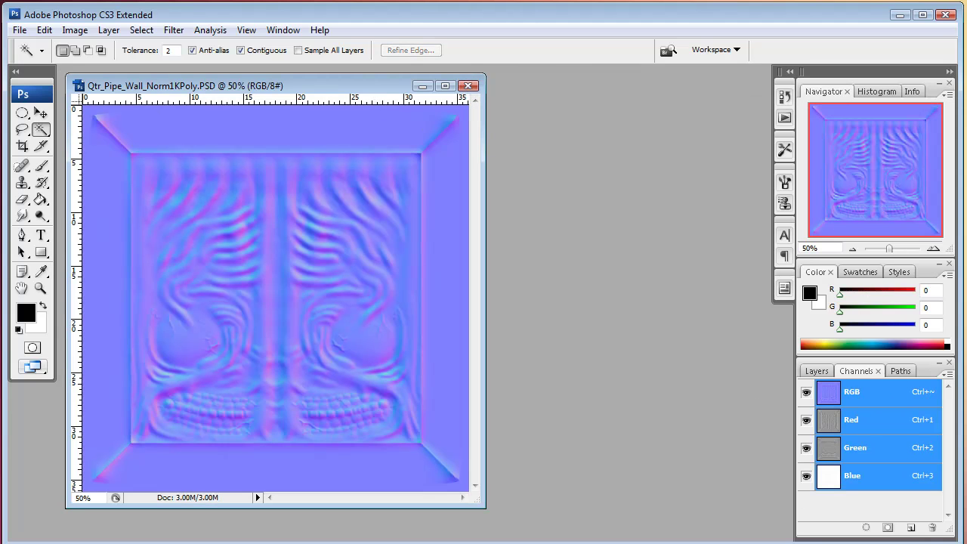
left_click(949, 376)
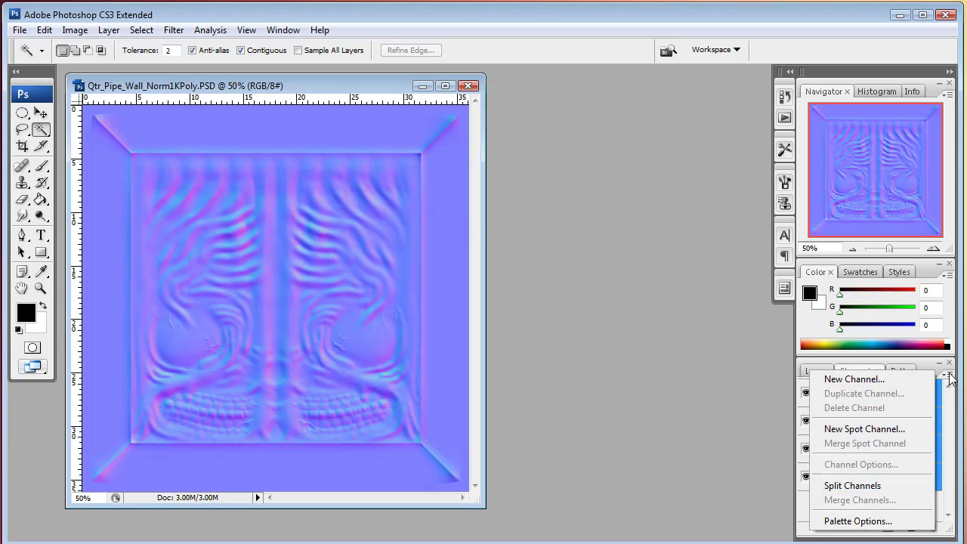
left_click(838, 379)
left_click(444, 227)
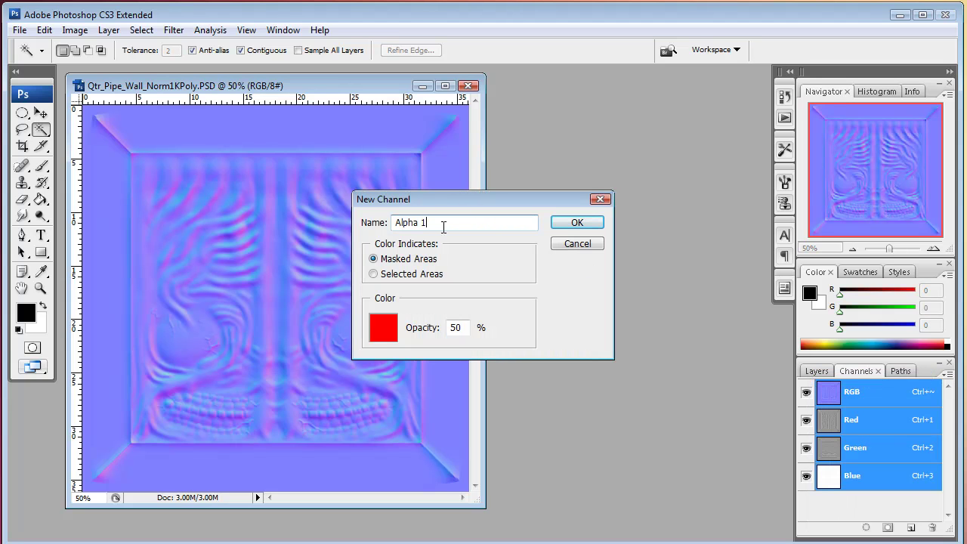
key("Return")
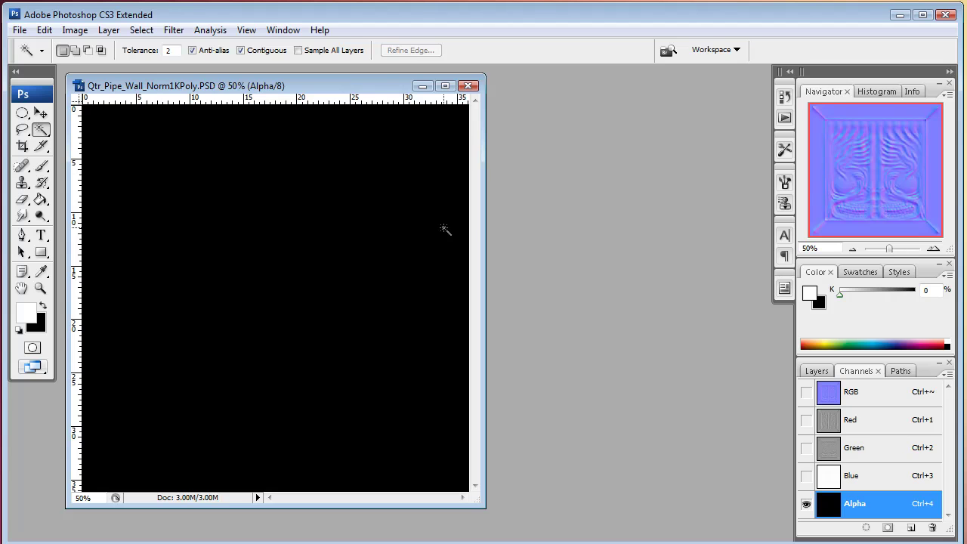
key("ctrl+v")
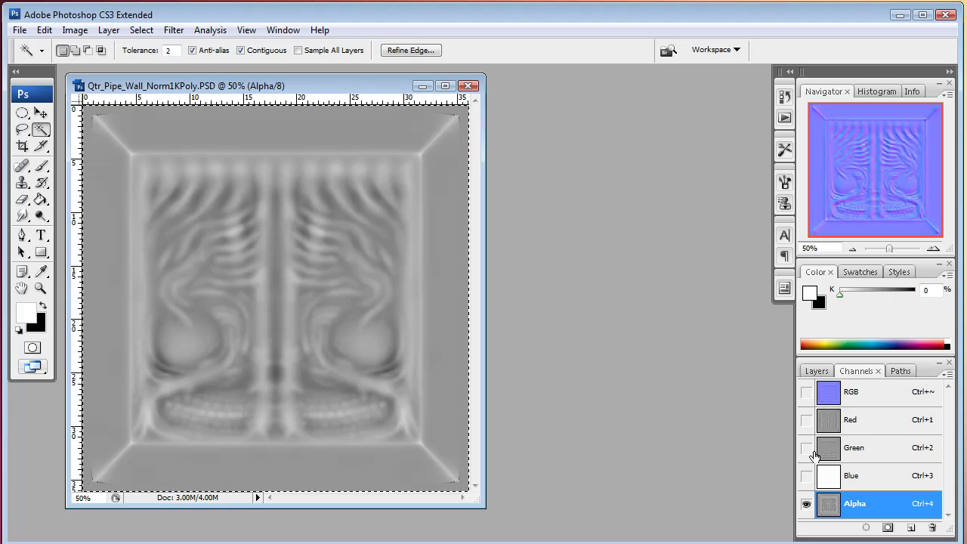
left_click(806, 392)
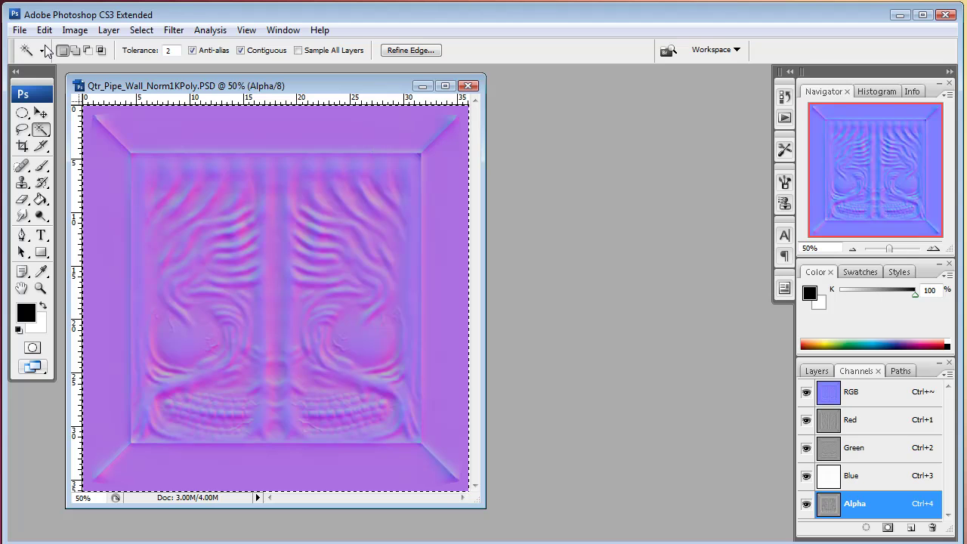
Step: Save the combined normal map with its alpha channel as the 32-bit Windows BMP file Qtr_Pipe_Wall_Norm+A_High.bmp
left_click(20, 30)
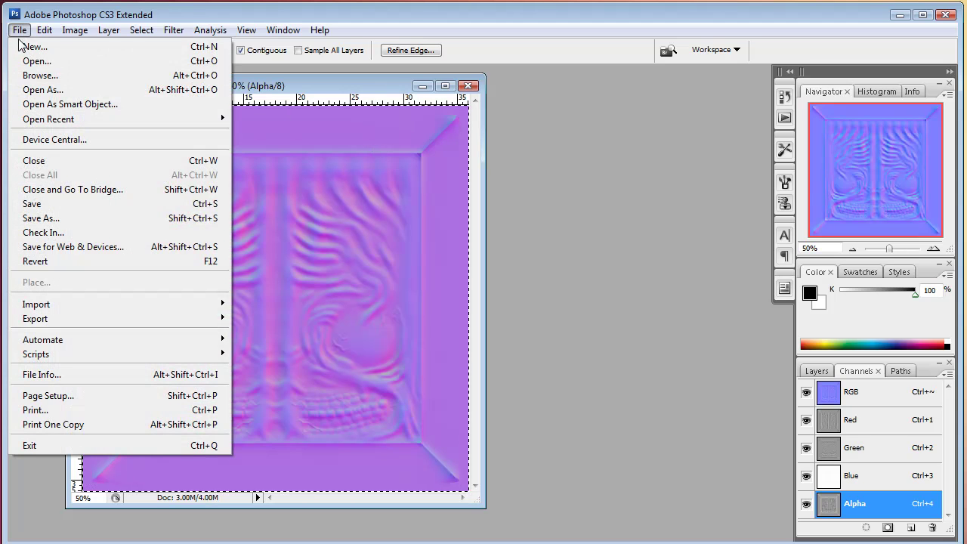
left_click(42, 217)
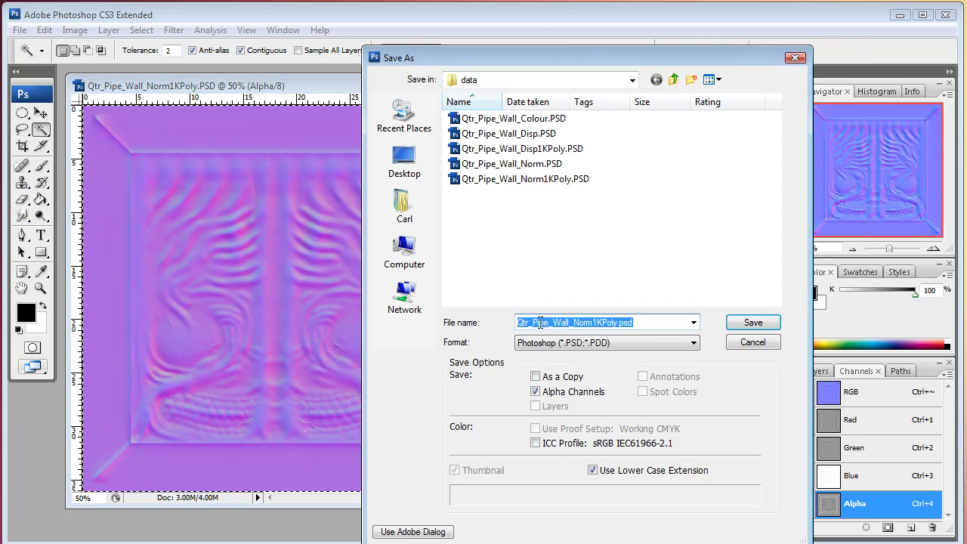
left_click(678, 345)
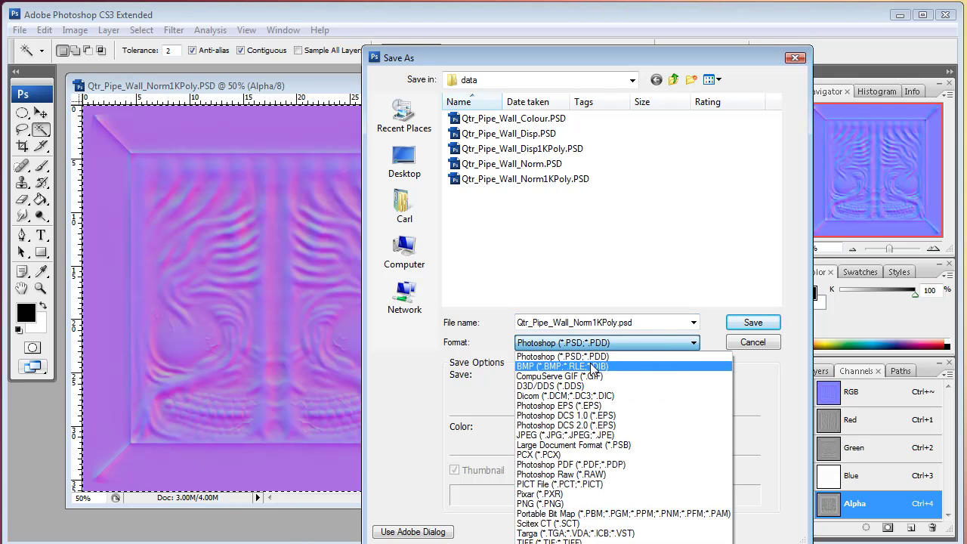
left_click(568, 362)
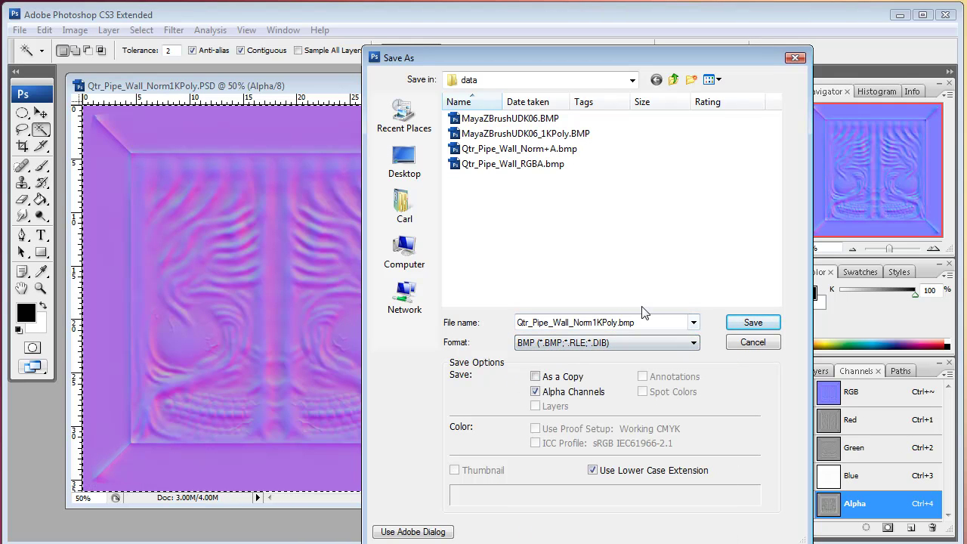
double_click(593, 322)
left_click(593, 323)
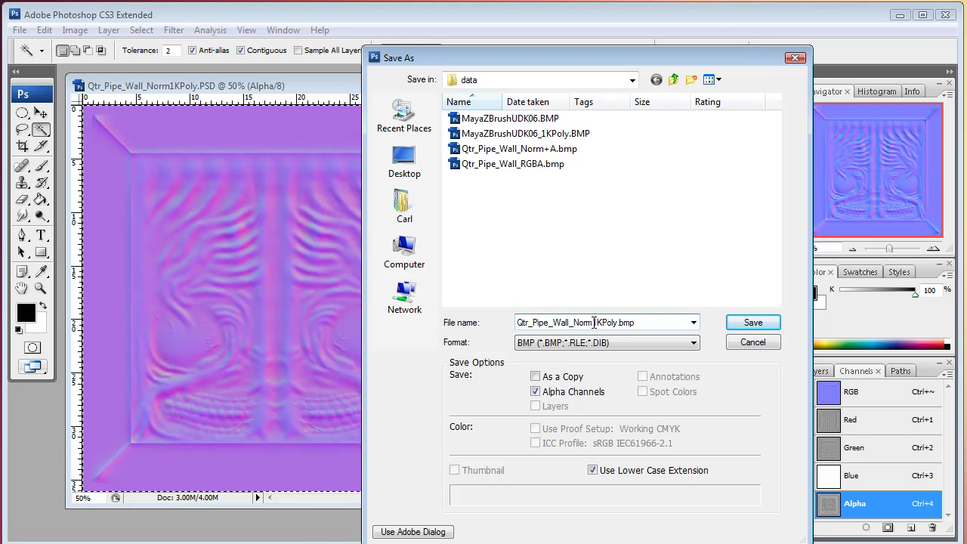
key("shift+Right")
key("shift+Right")
key("shift+Right")
key("shift+Right")
key("shift+Right")
key("shift+Right")
type("+")
key("Return")
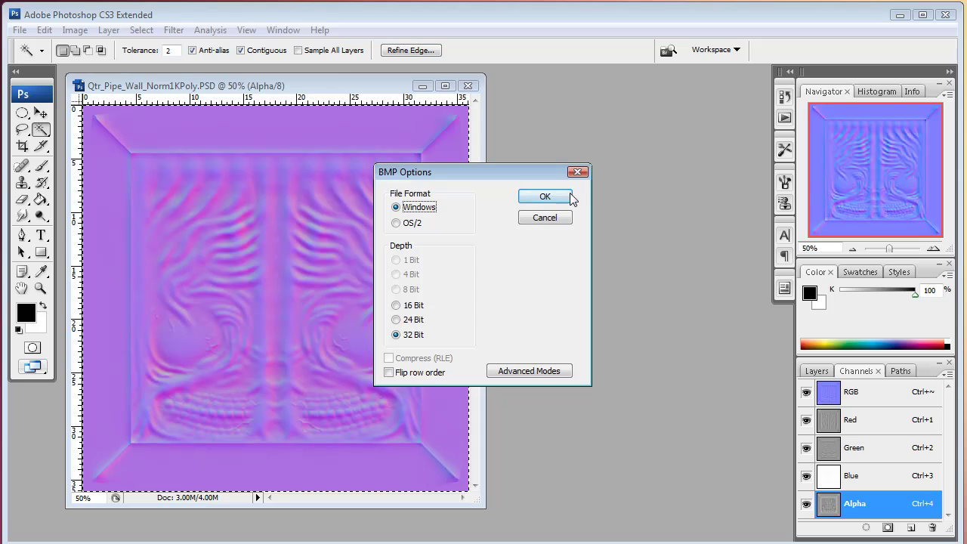
left_click(545, 196)
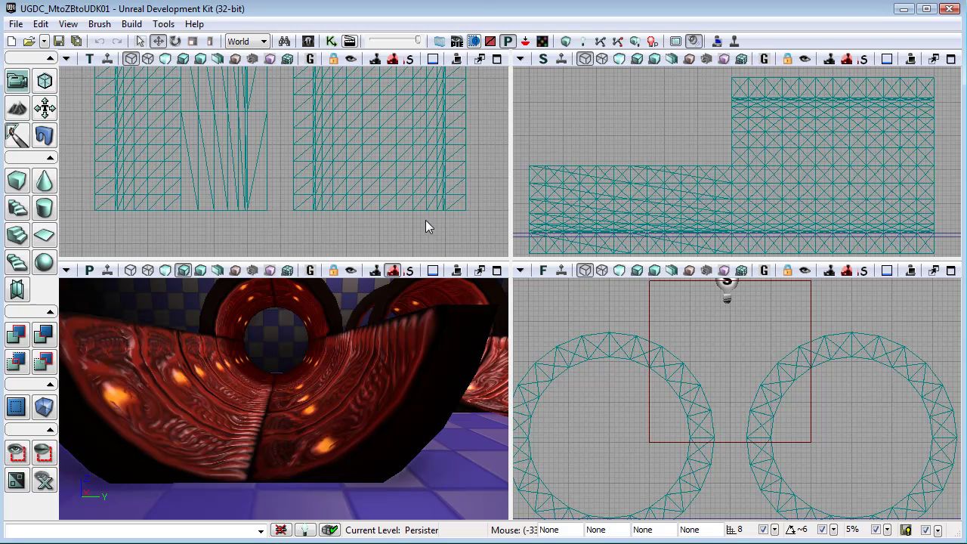
Step: In Unreal Development Kit, import UGDC_Qtr_Pipe_High_01.ase from the Documents UDK folder into the MAYAtoZBtoUDK package as a static mesh
left_click(308, 42)
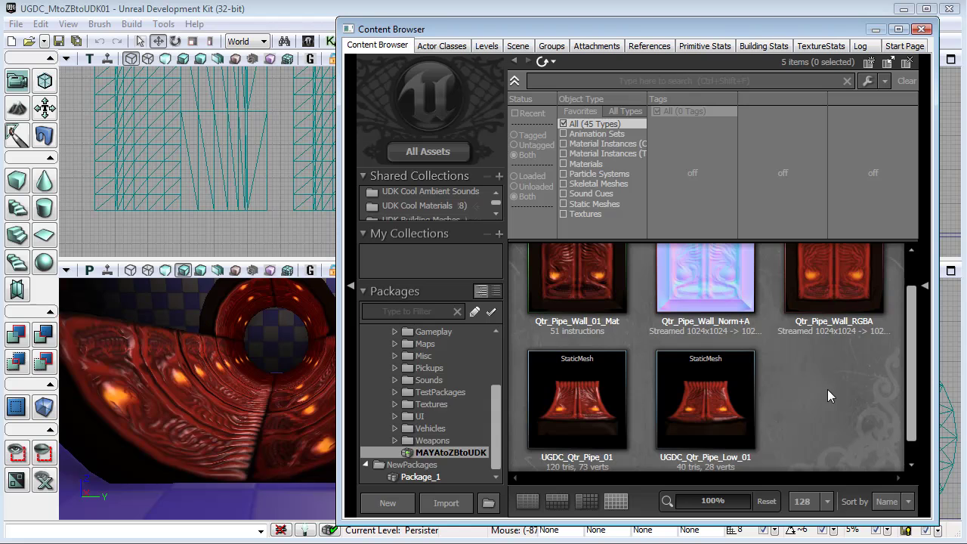
left_click(464, 512)
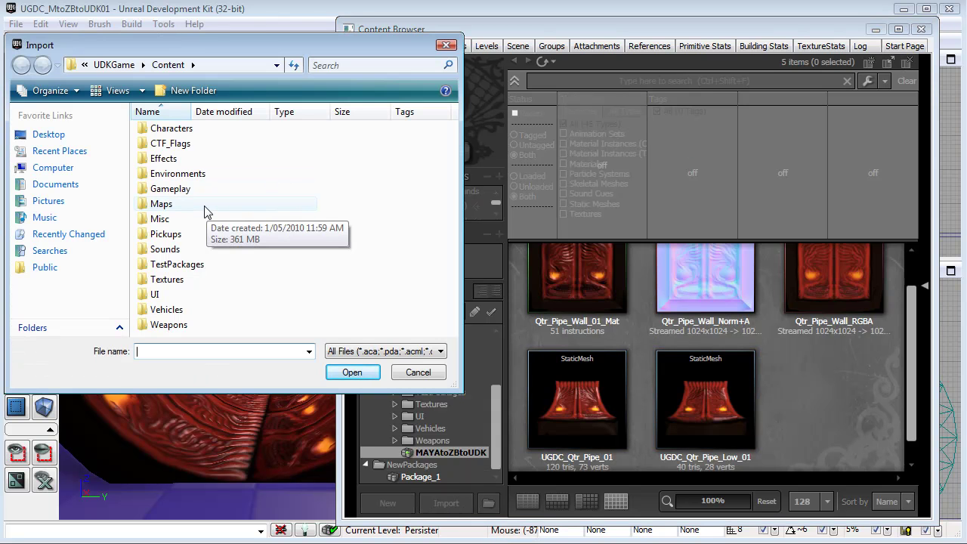
left_click(67, 186)
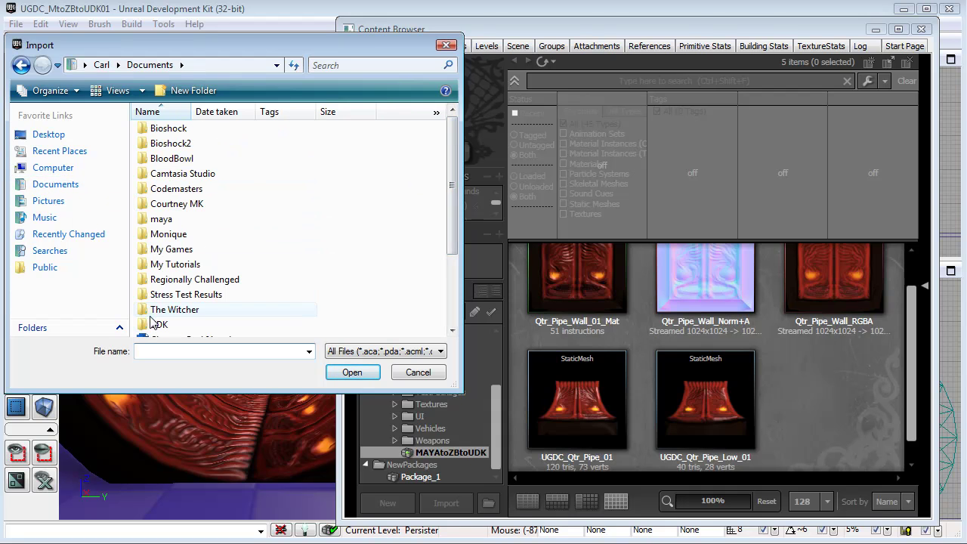
double_click(155, 325)
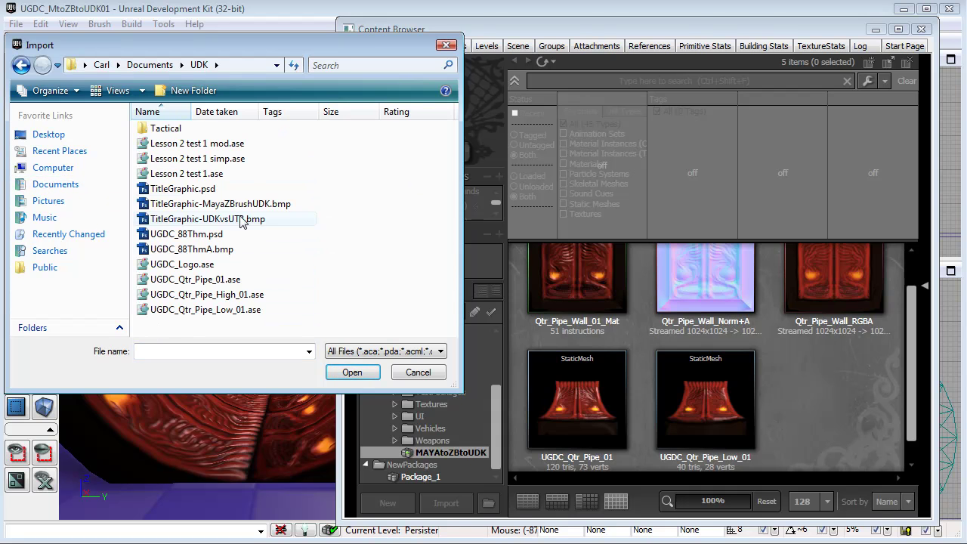
double_click(229, 294)
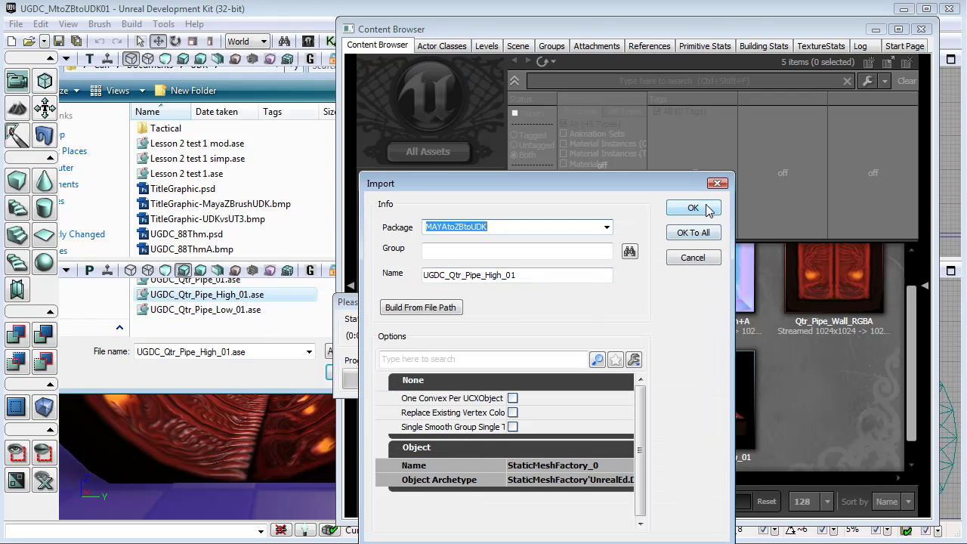
left_click(693, 209)
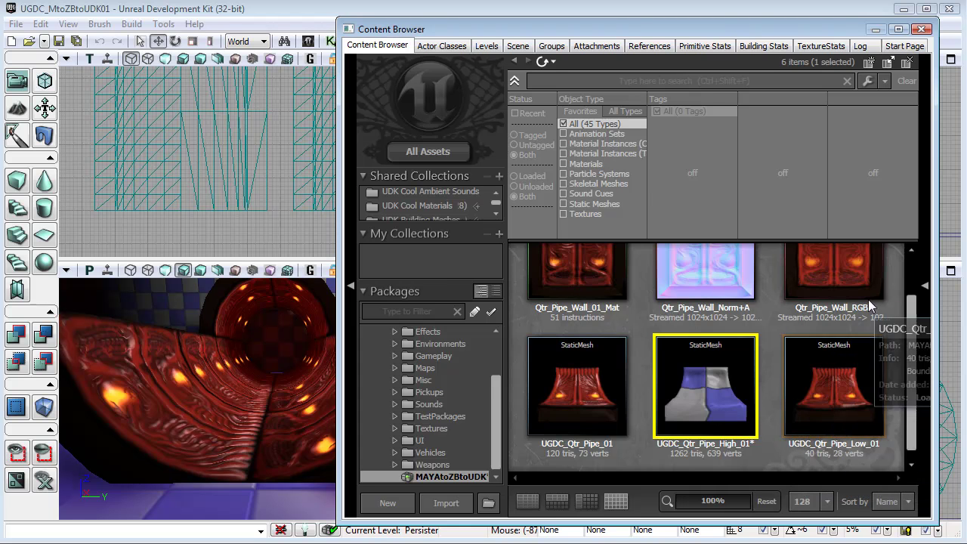
Step: Choose Qtr_Pipe_Wall_Norm+A_High.bmp from the data folder of the UGDC_Maya_to_ZBrush_to_UDK Maya project for import
scroll(899, 318, "down", 1)
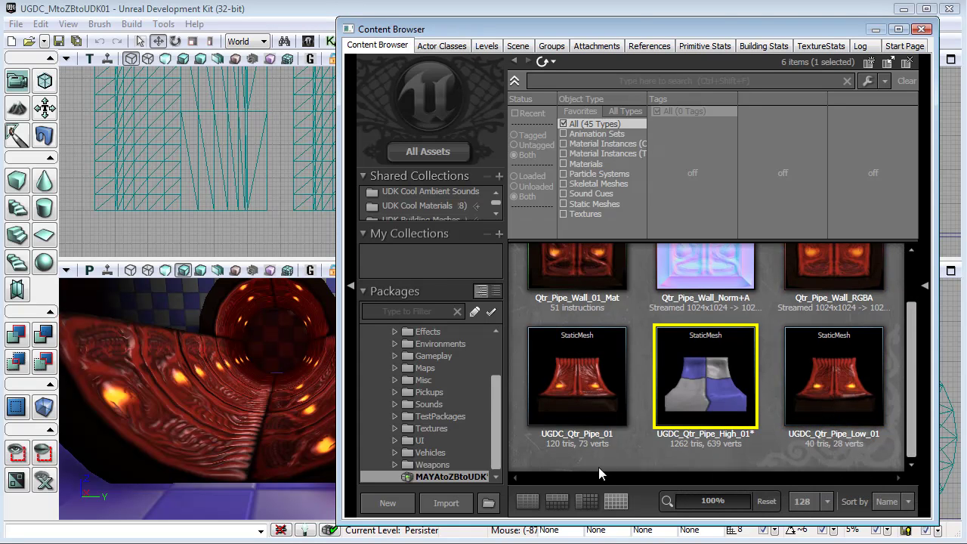
right_click(654, 459)
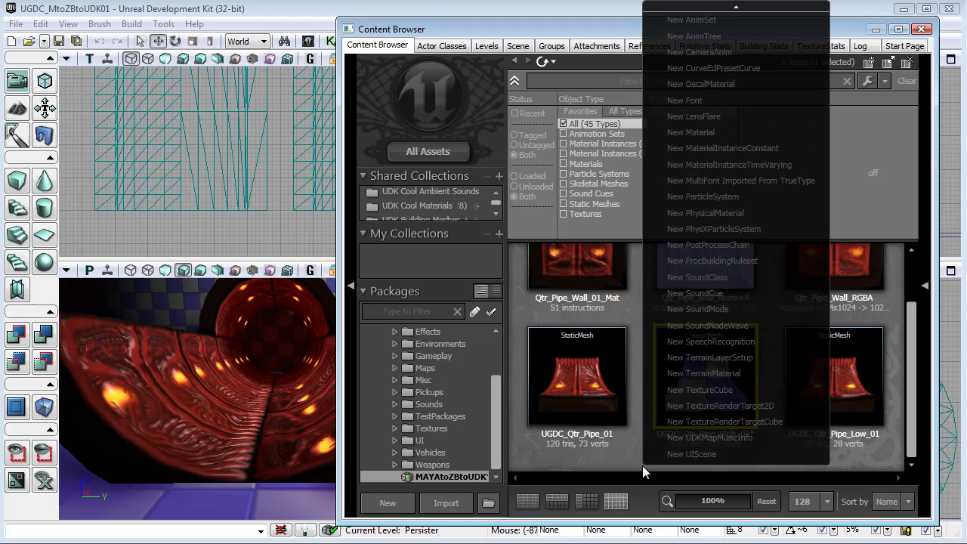
mouse_move(741, 9)
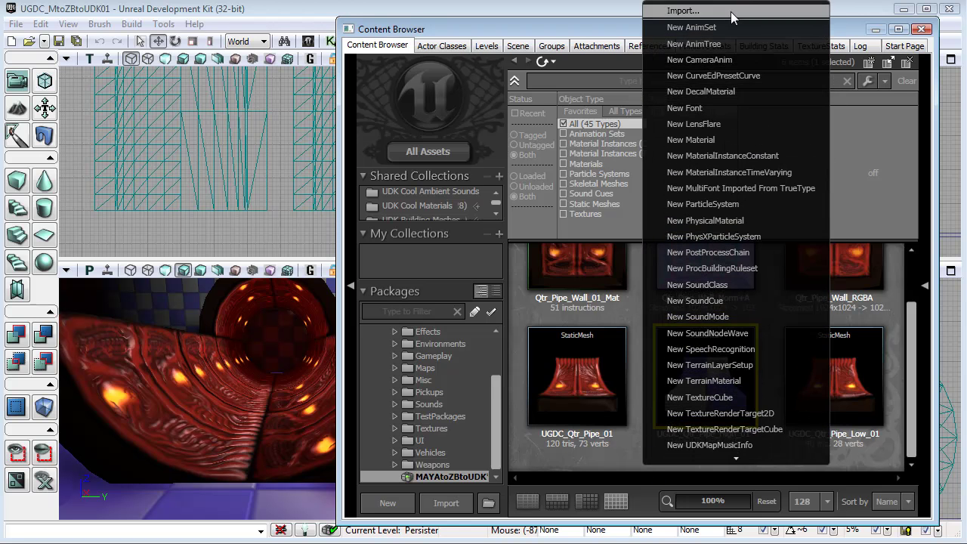
left_click(683, 12)
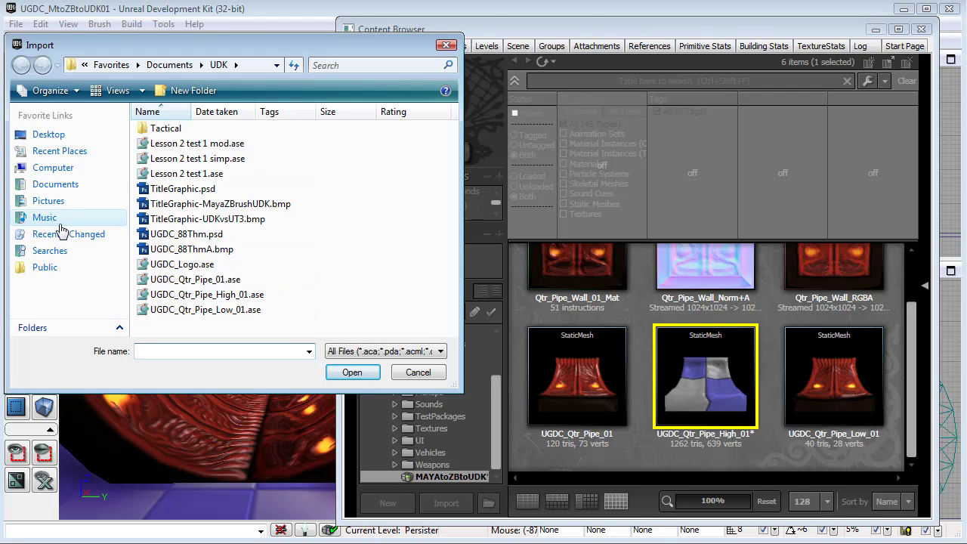
left_click(60, 184)
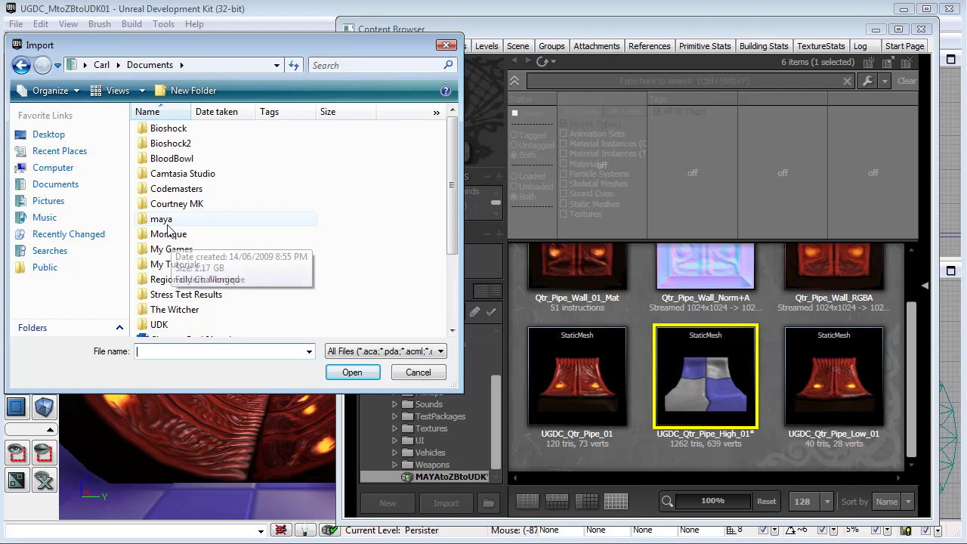
double_click(166, 222)
double_click(159, 144)
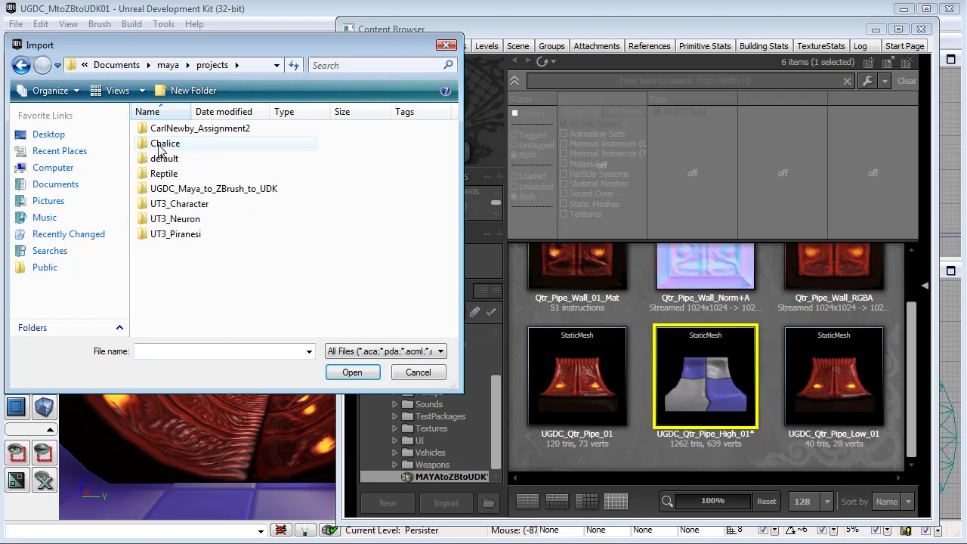
double_click(173, 189)
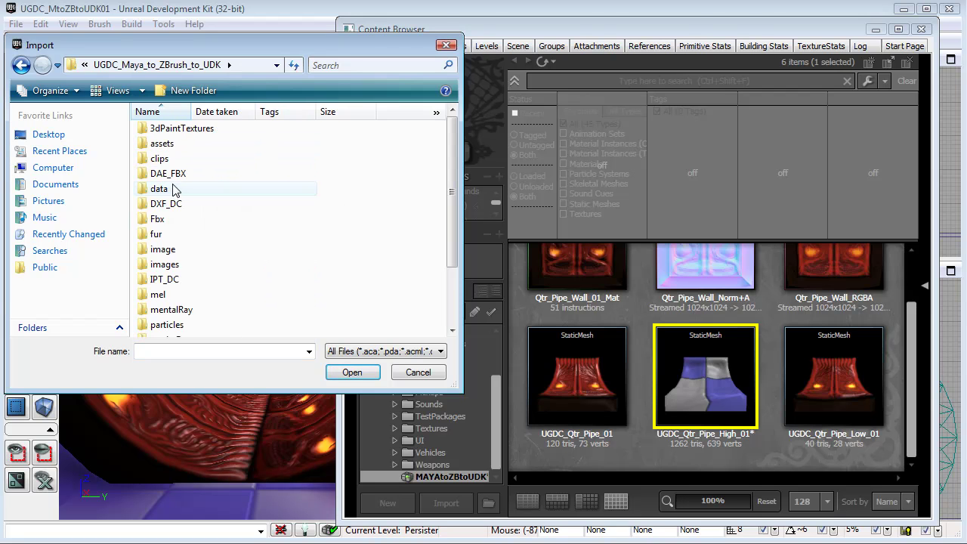
double_click(174, 189)
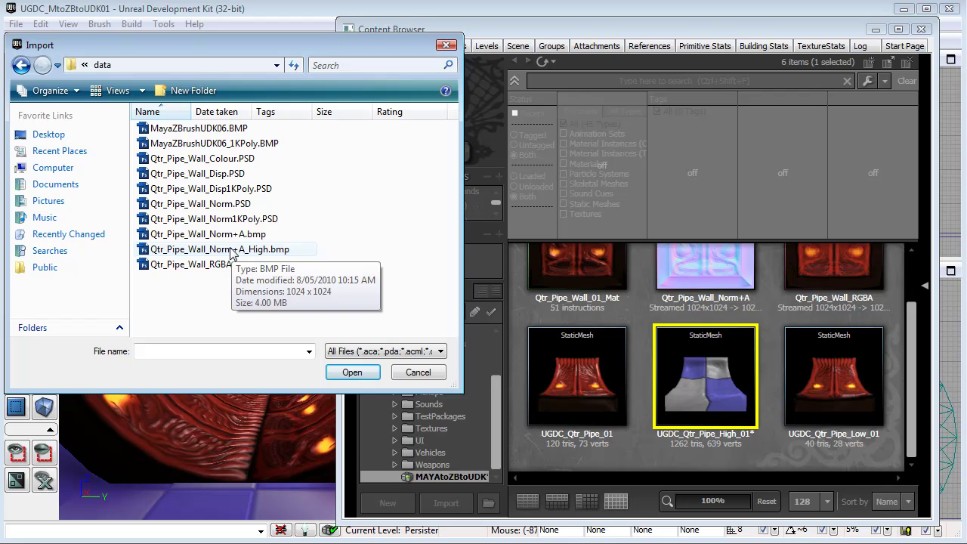
left_click(231, 252)
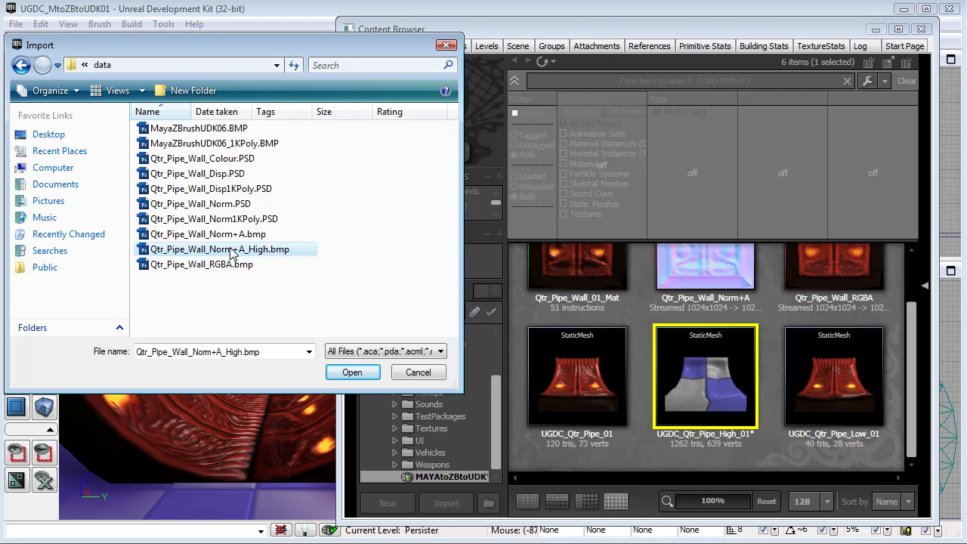
left_click(354, 372)
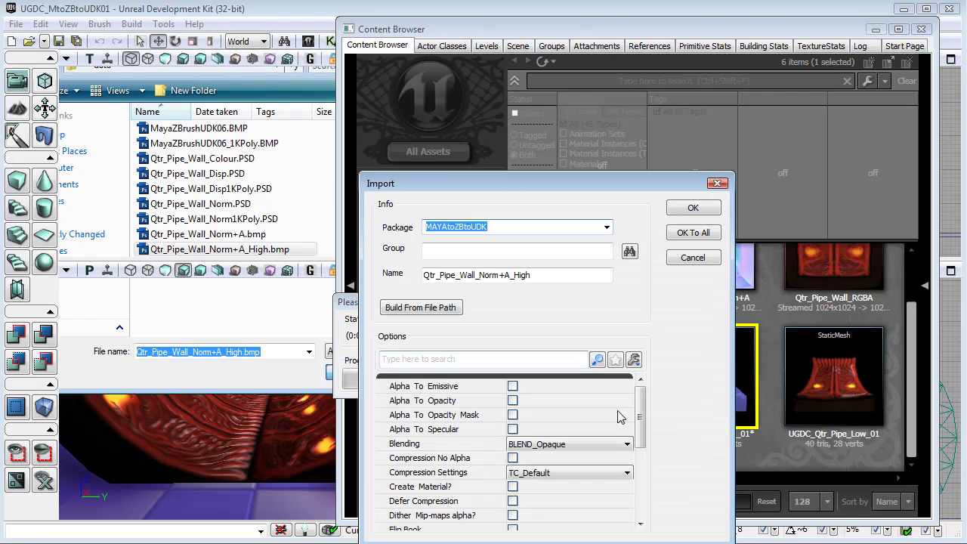
Step: Import the texture into the MAYAtoZBtoUDK package with its compression settings set to TC_NormalmapAlpha
left_click(626, 473)
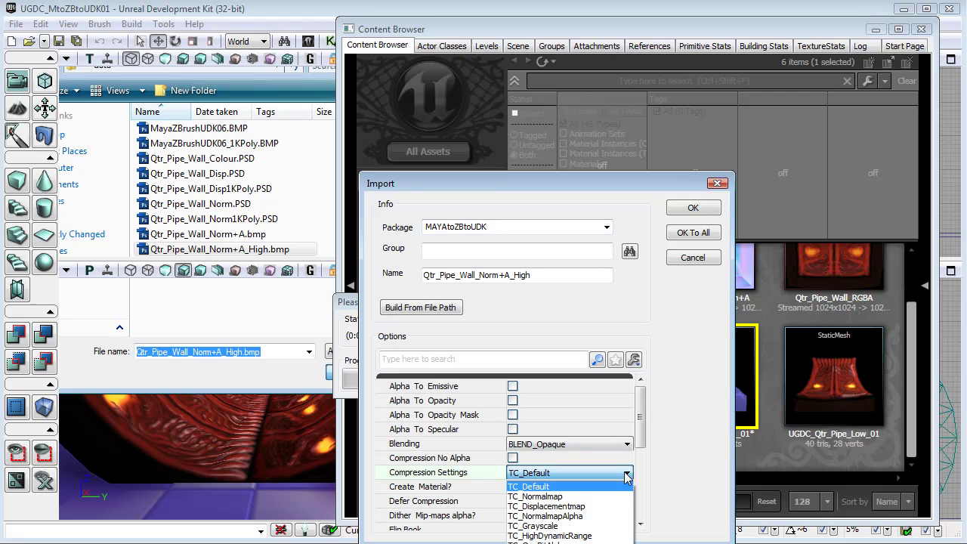
left_click(570, 517)
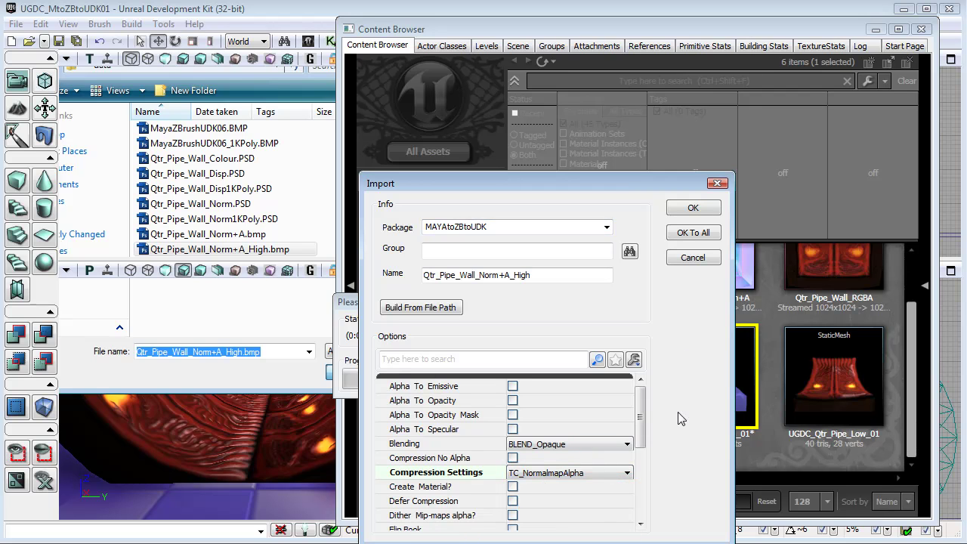
left_click(693, 209)
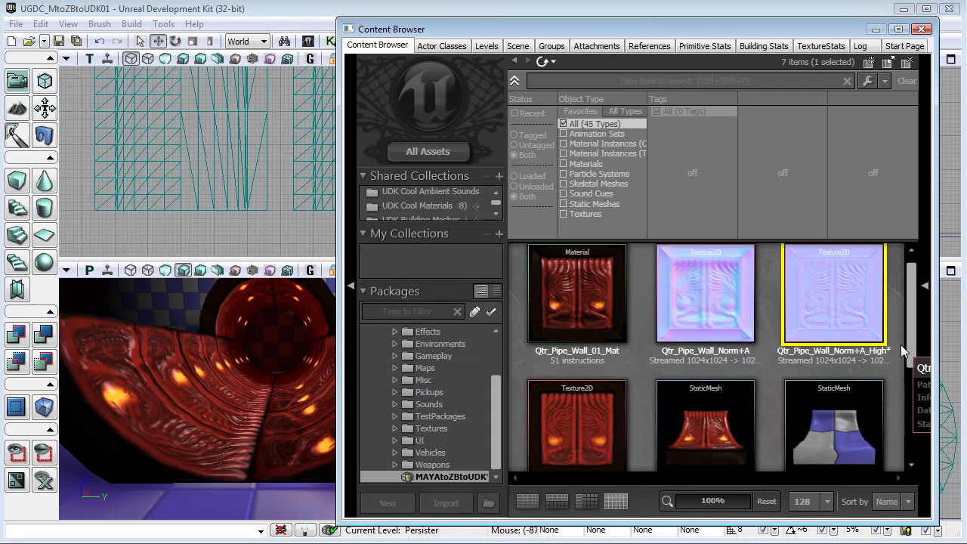
Step: Start creating a copy of the Qtr_Pipe_Wall_01_Mat material
scroll(916, 303, "down", 1)
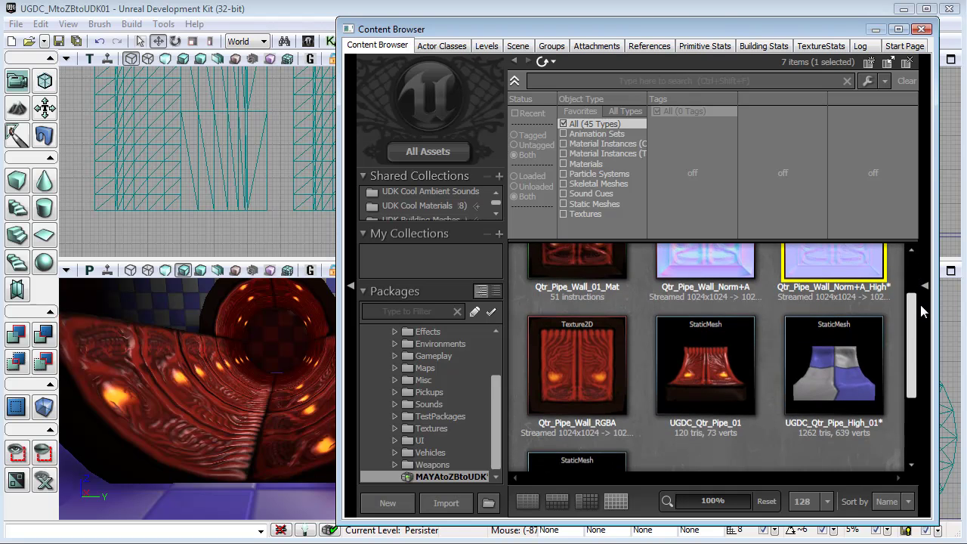
scroll(921, 302, "up", 1)
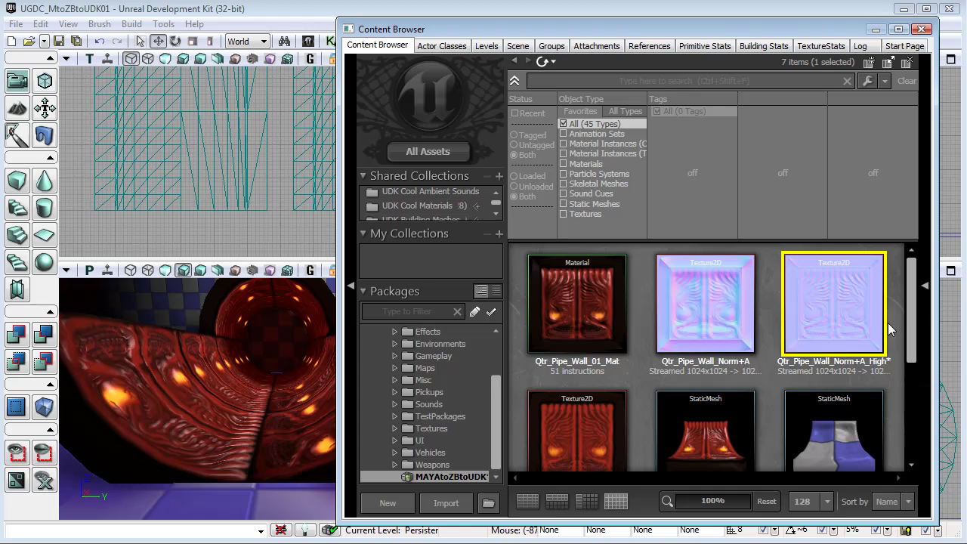
left_click(568, 296)
right_click(568, 296)
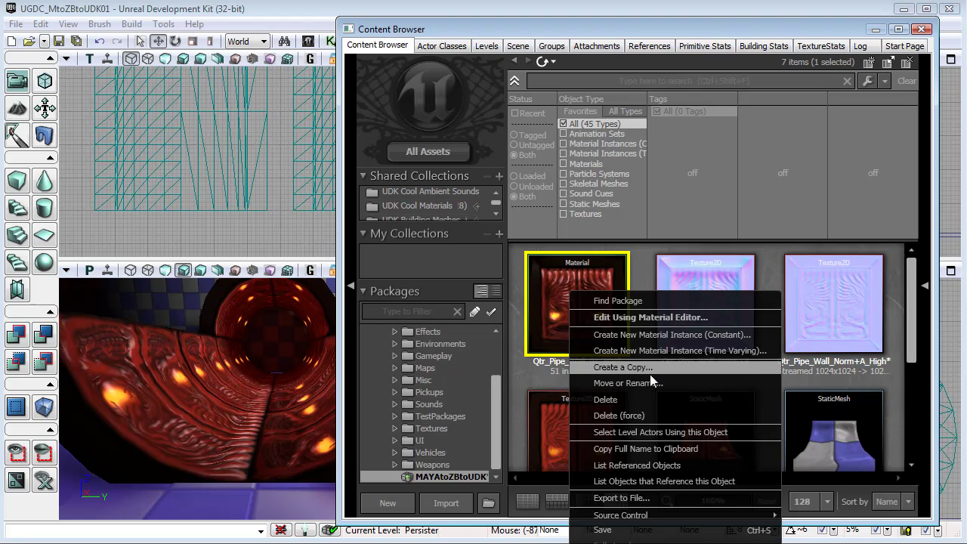
left_click(631, 368)
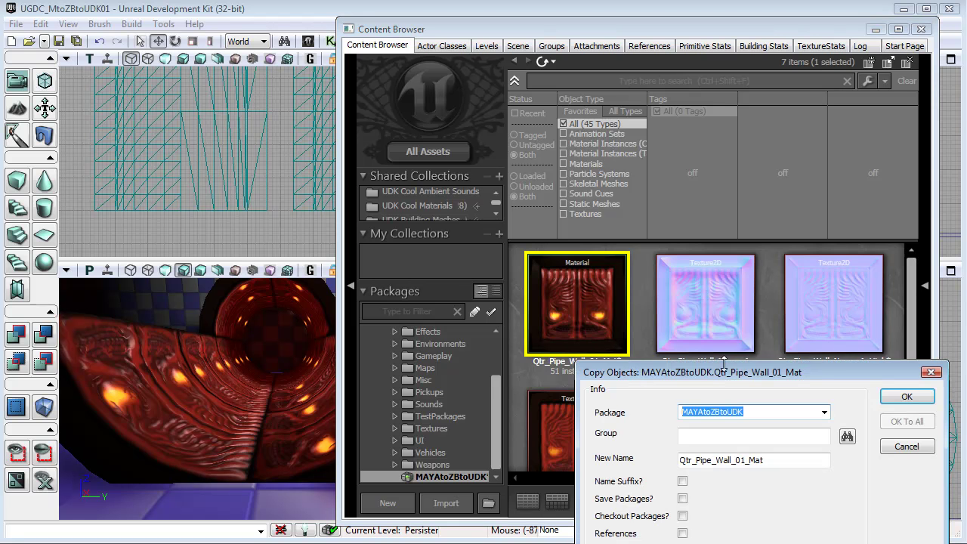
left_click_drag(816, 366, 384, 112)
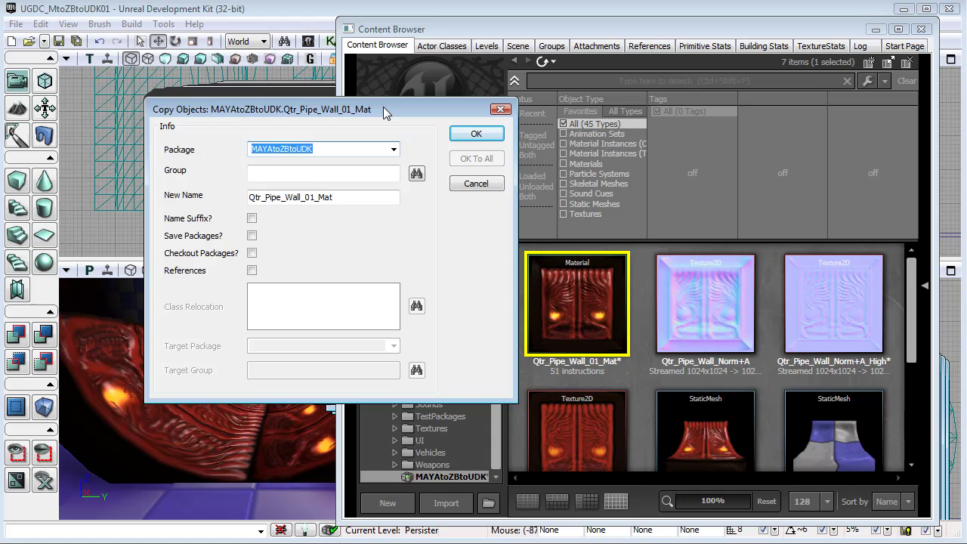
left_click(322, 150)
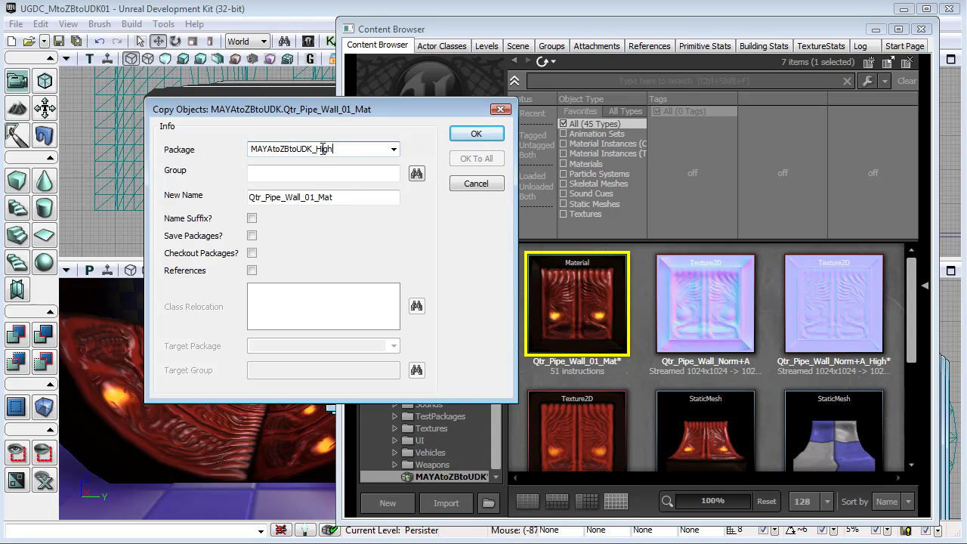
left_click_drag(312, 150, 372, 150)
key("BackSpace")
Step: Name the material copy Qtr_Pipe_Wall_High_01_Mat and create it in the MAYAtoZBtoUDK package
left_click(325, 197)
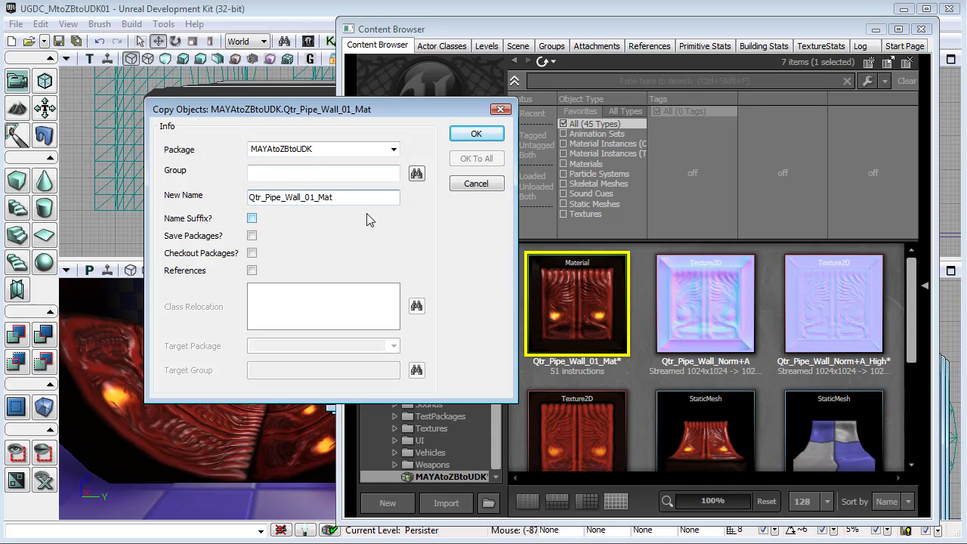
type("High_")
left_click(476, 133)
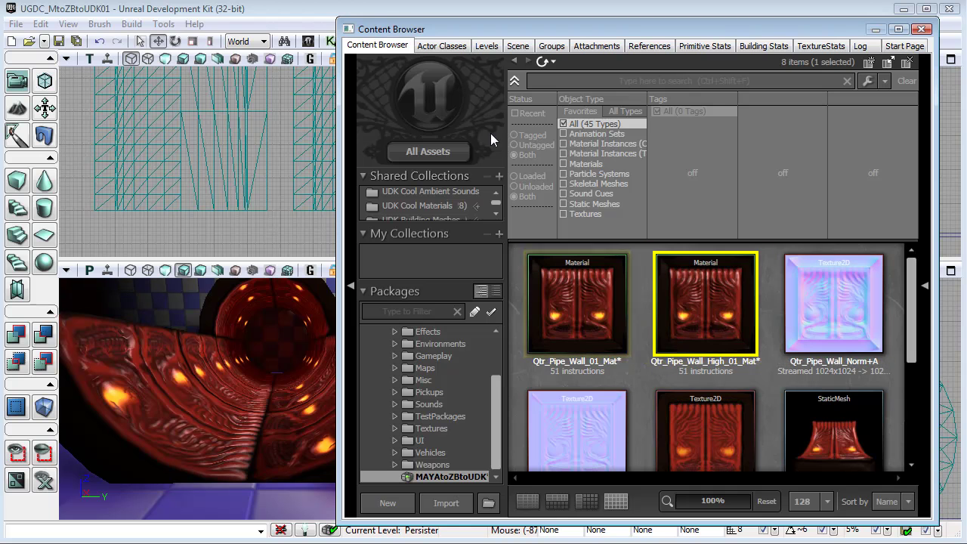
Step: Open Qtr_Pipe_Wall_High_01_Mat in the material editor and add a texture sample of Qtr_Pipe_Wall_Norm+A_High below the BumpOffset node
mouse_move(708, 322)
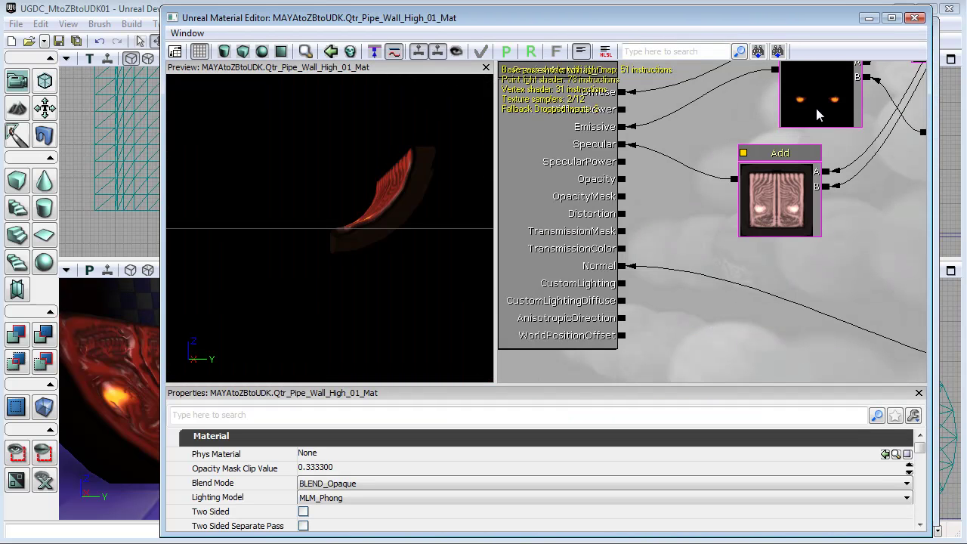
left_click_drag(701, 19, 510, 22)
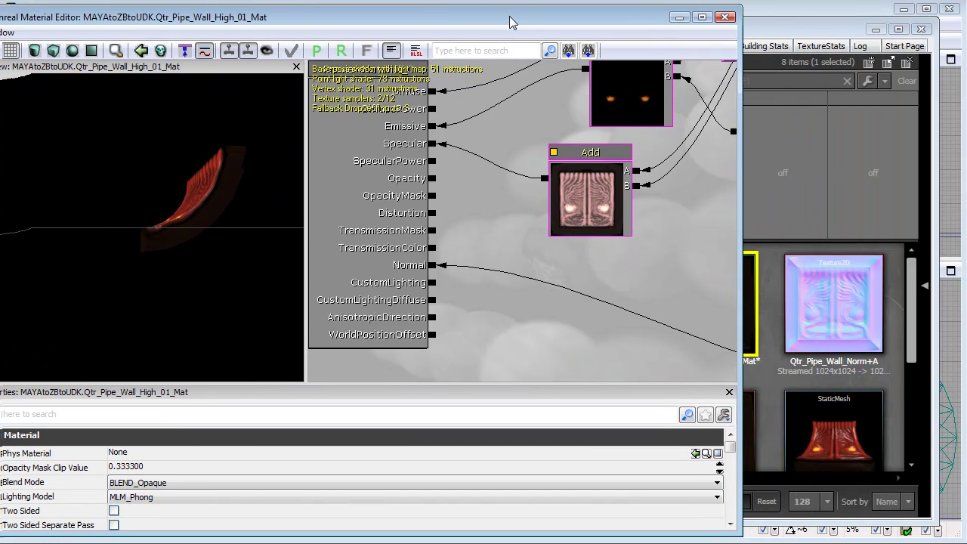
left_click(911, 318)
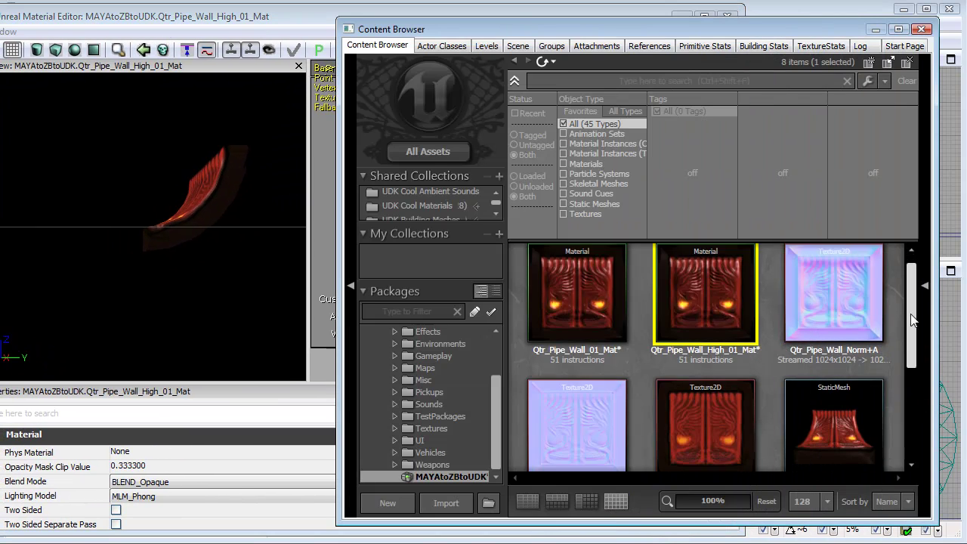
left_click_drag(912, 318, 920, 345)
left_click(588, 375)
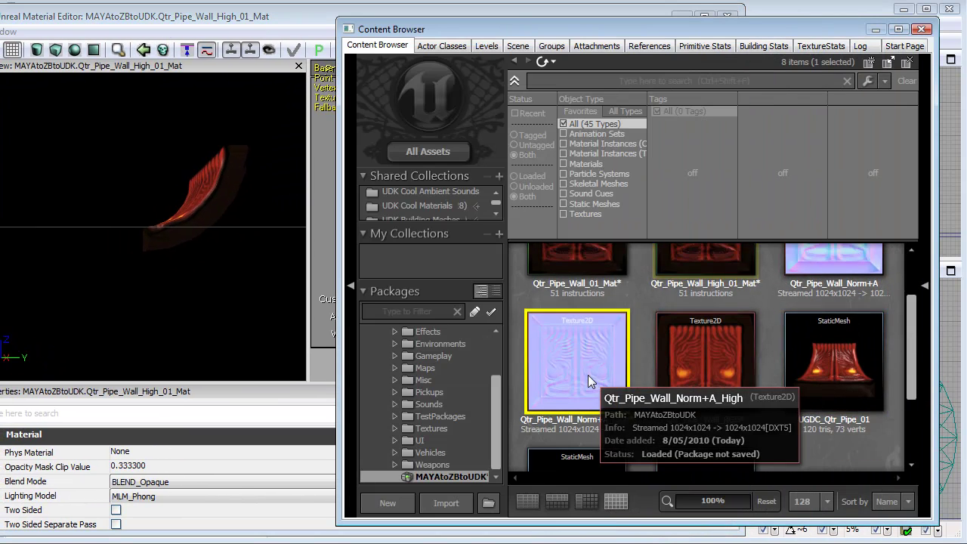
left_click(273, 27)
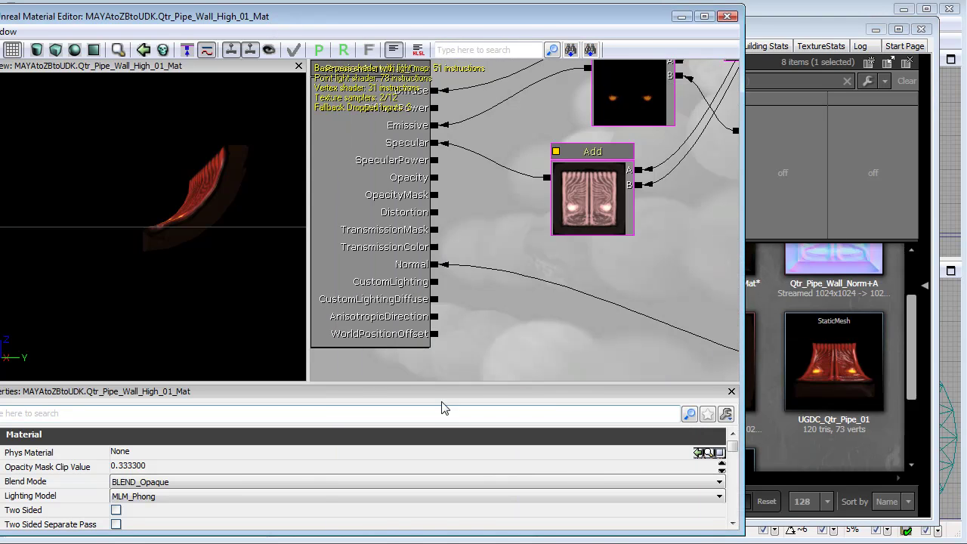
mouse_move(647, 260)
left_mouse_down()
mouse_move(642, 280)
mouse_move(589, 294)
mouse_move(631, 253)
left_mouse_up()
scroll(626, 249, "down", 5)
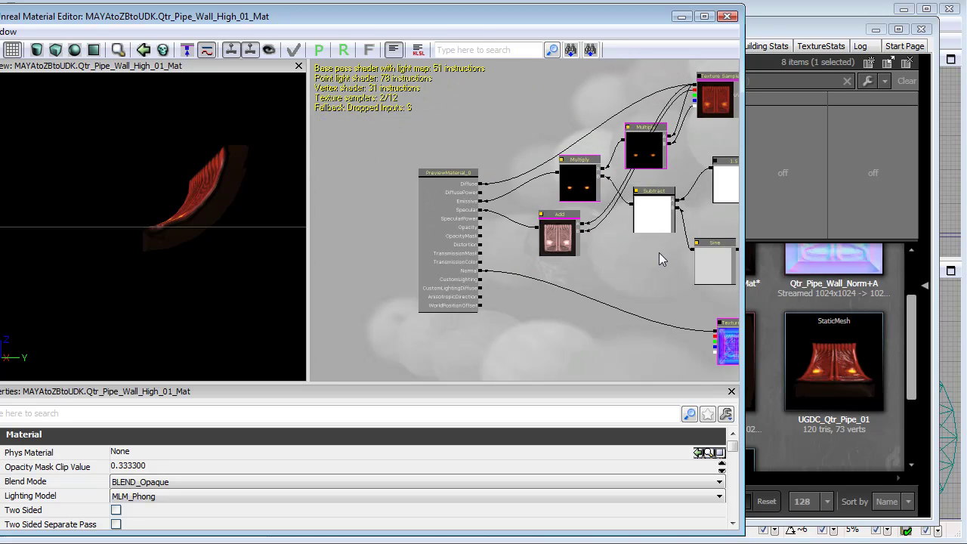
left_click_drag(647, 292, 535, 272)
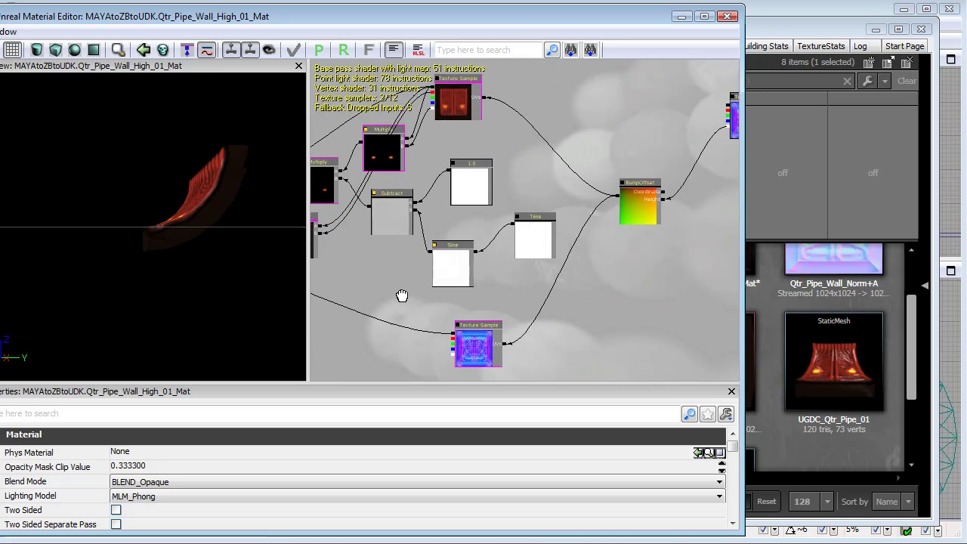
left_click_drag(402, 296, 336, 272)
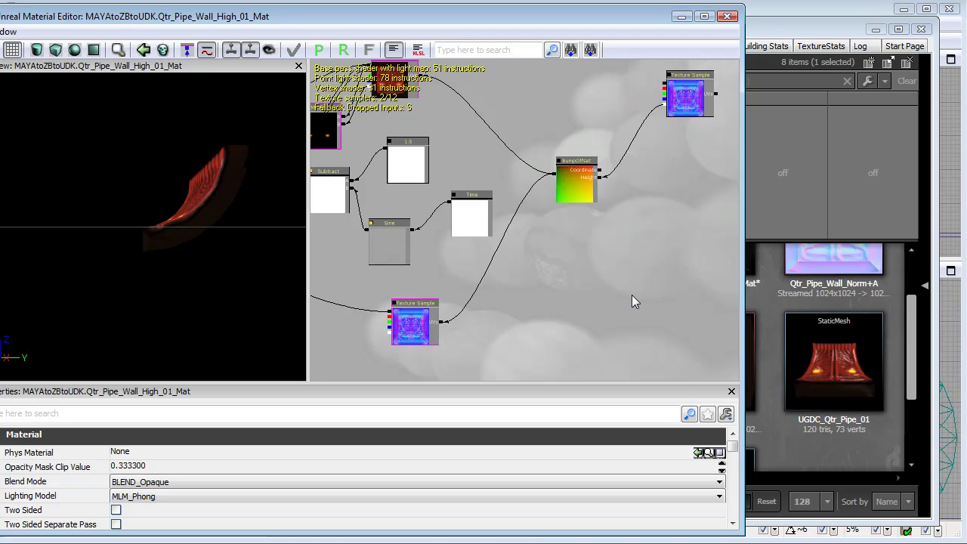
left_click(596, 283)
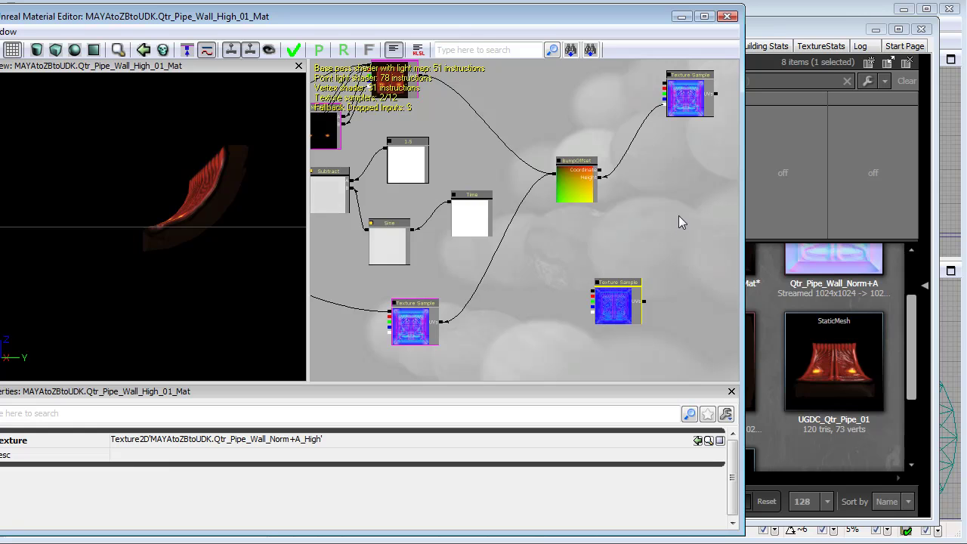
Step: Delete the two old normal-map texture samples from the material graph and select the Qtr_Pipe_Wall_Norm+A_High sample
left_click(694, 104)
key("Delete")
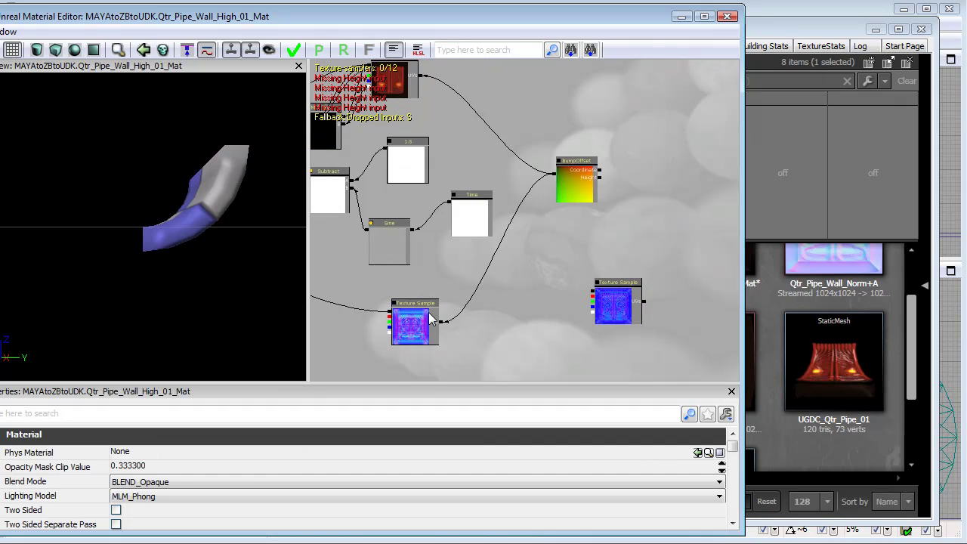
left_click(425, 324)
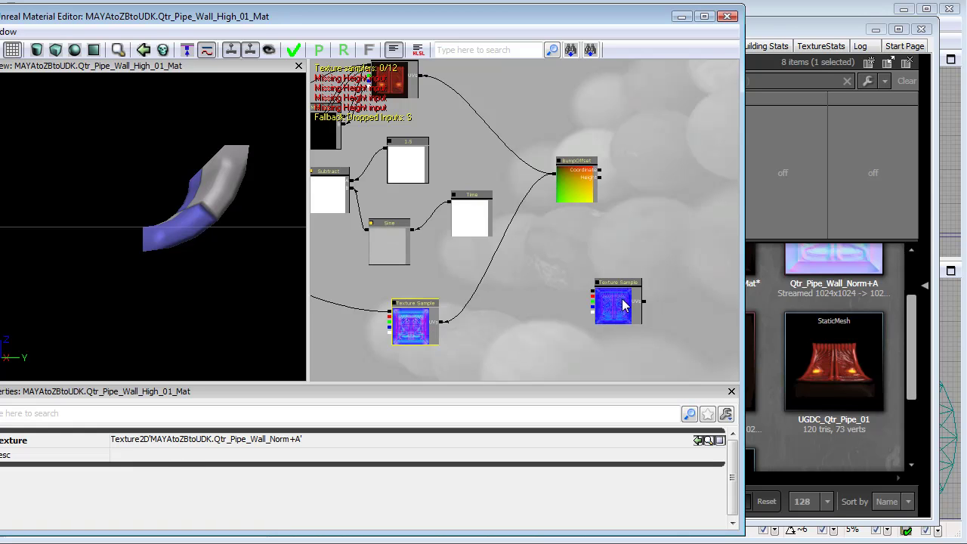
mouse_move(624, 305)
left_mouse_down()
mouse_move(615, 306)
mouse_move(819, 237)
mouse_move(874, 265)
mouse_move(723, 301)
mouse_move(656, 295)
mouse_move(627, 322)
left_mouse_up()
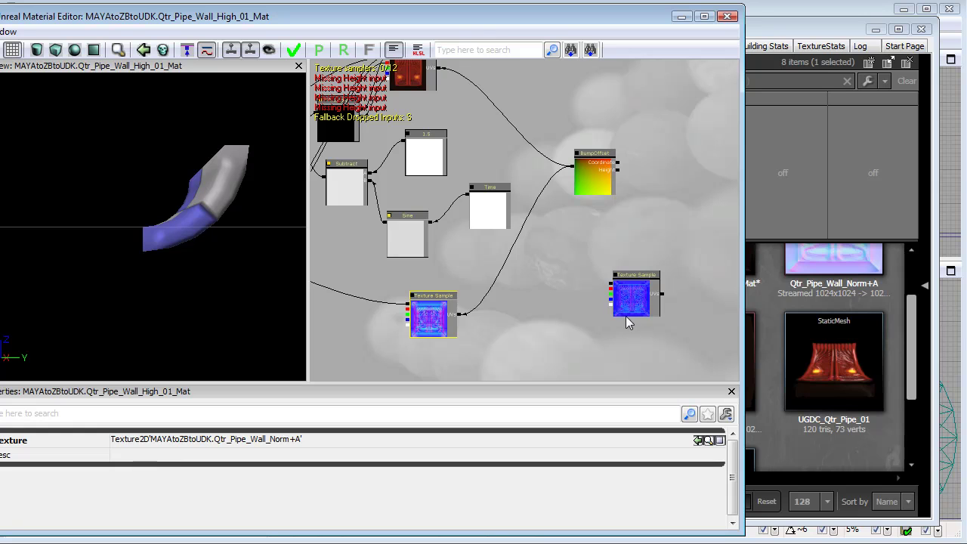
key("Delete")
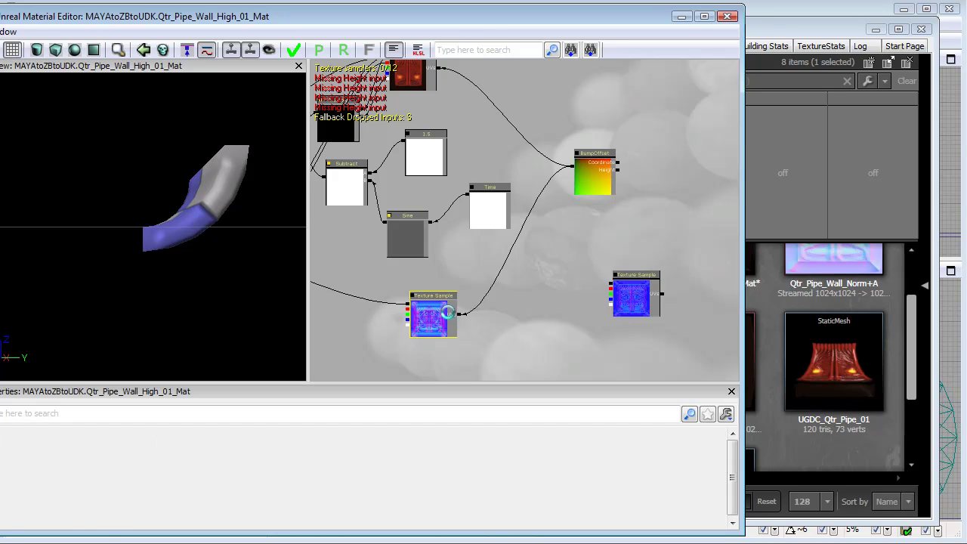
left_click(637, 297)
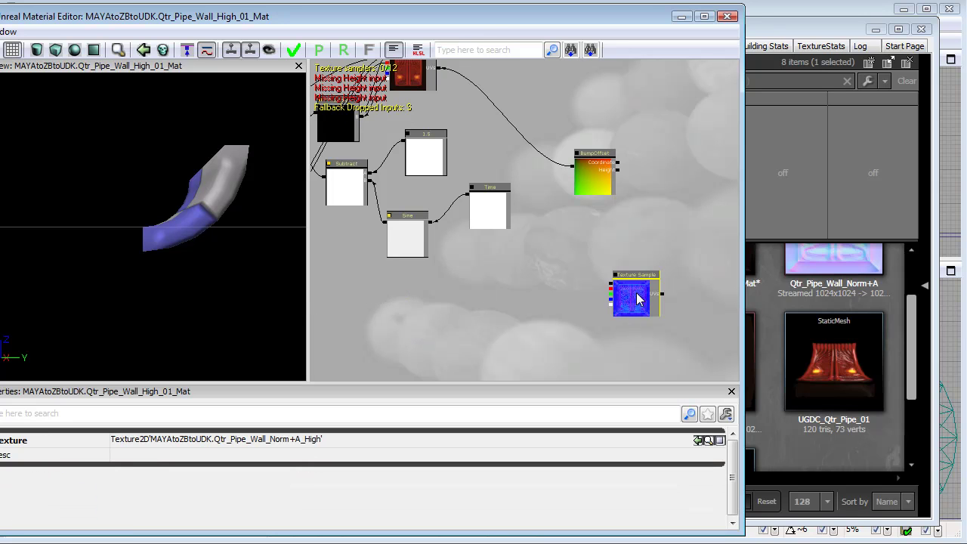
Step: Move the Qtr_Pipe_Wall_Norm+A_High sample below the Time node, duplicate it and place the copy beyond the BumpOffset node
left_click_drag(636, 293, 489, 301)
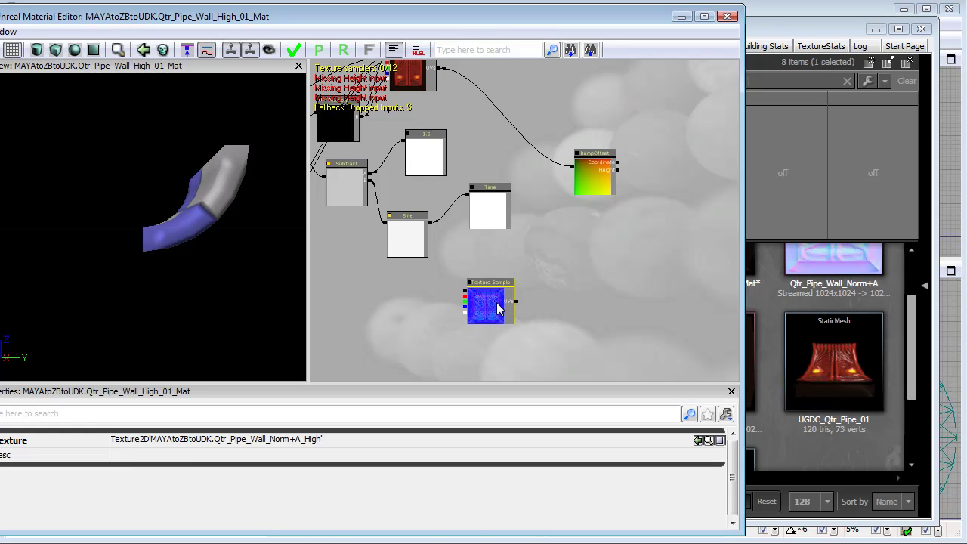
key("ctrl+w")
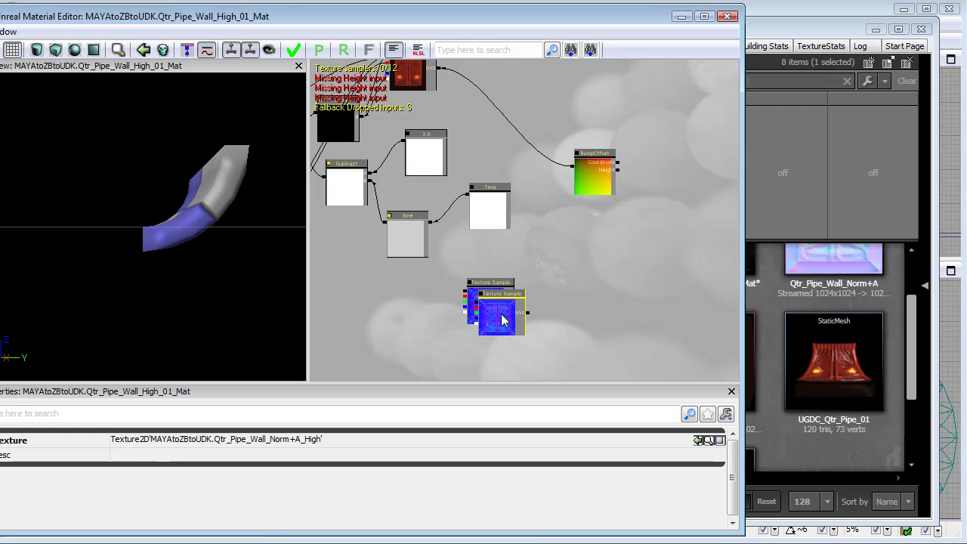
left_click_drag(502, 320, 695, 111)
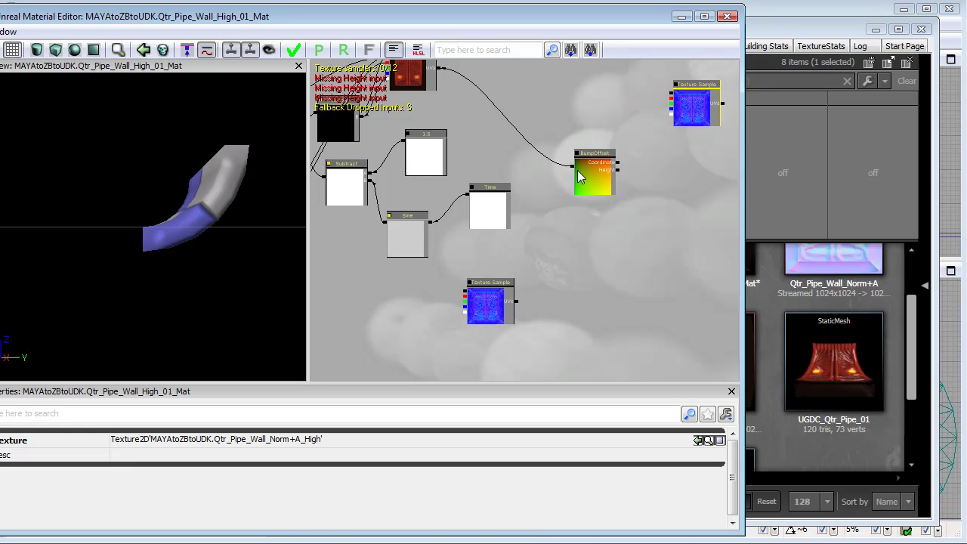
Step: Connect the BumpOffset output to the UVs of the lower normal-map sample and that sample's colour output to the material's Normal input
left_click_drag(573, 165, 519, 300)
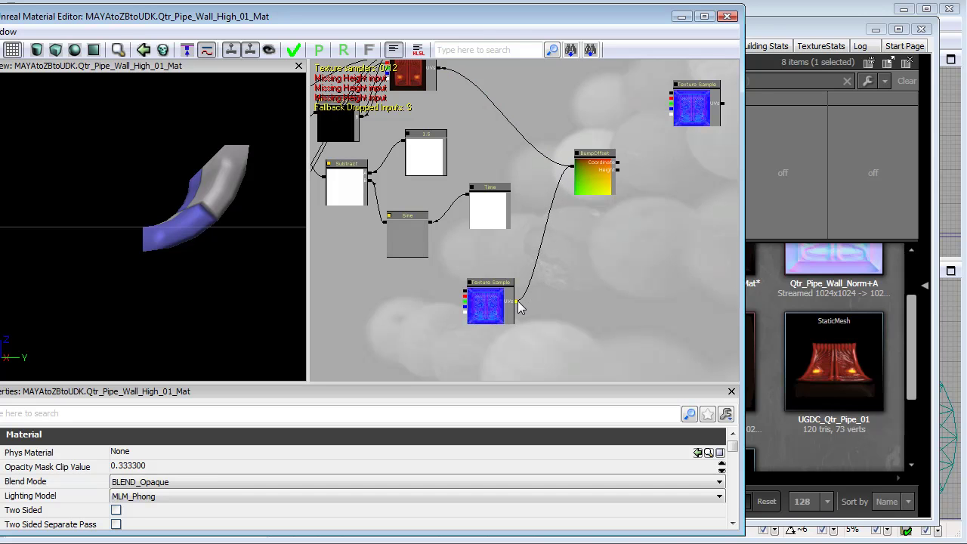
left_click_drag(553, 342, 367, 261)
left_click(656, 310)
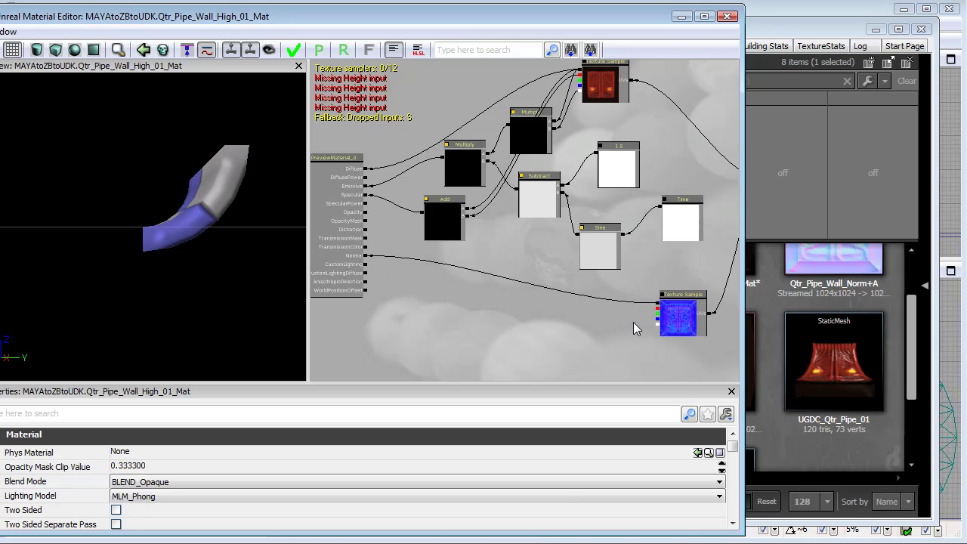
Step: Connect the alpha output of the duplicated normal-map sample to the BumpOffset node's Height input
left_click_drag(626, 319, 344, 367)
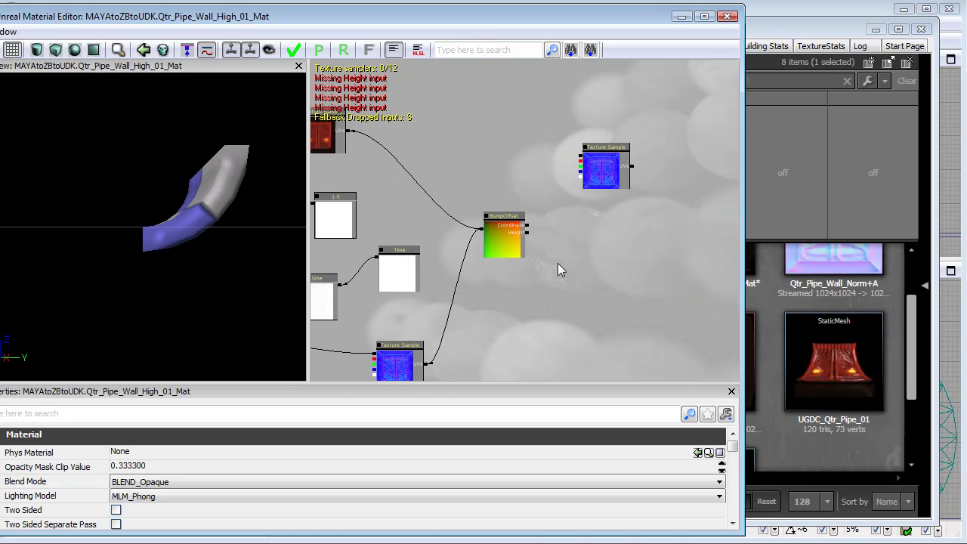
left_click_drag(580, 176, 563, 203)
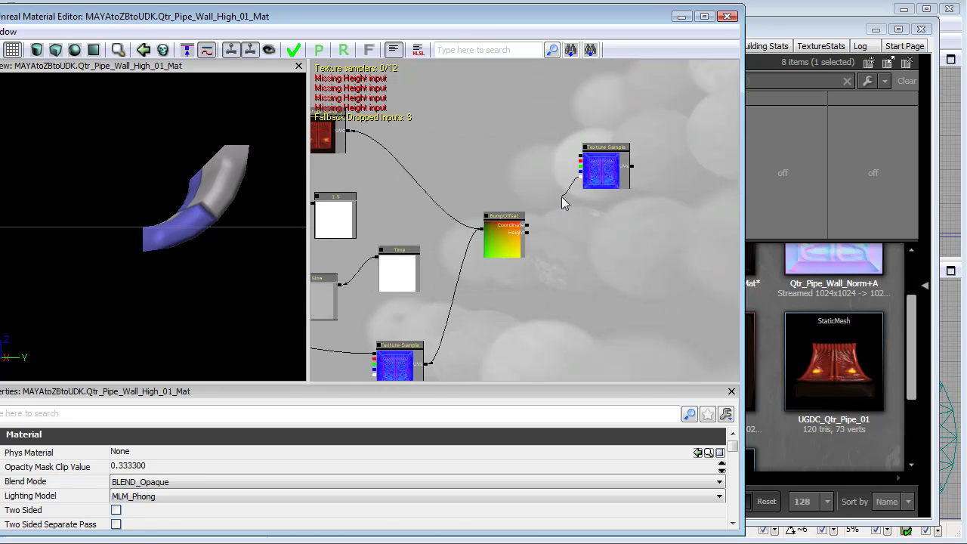
left_click_drag(538, 233, 527, 233)
left_click_drag(581, 177, 529, 234)
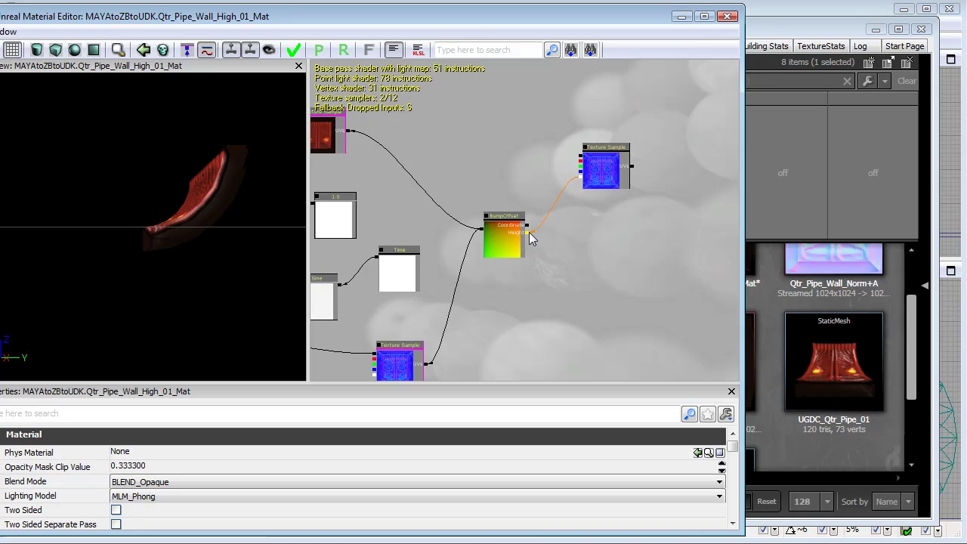
Step: Inspect the material preview up close and try UGDC_Qtr_Pipe_High_01 as its preview mesh
left_click_drag(180, 257, 174, 292)
right_click_drag(174, 292, 174, 264)
left_click_drag(174, 264, 188, 265)
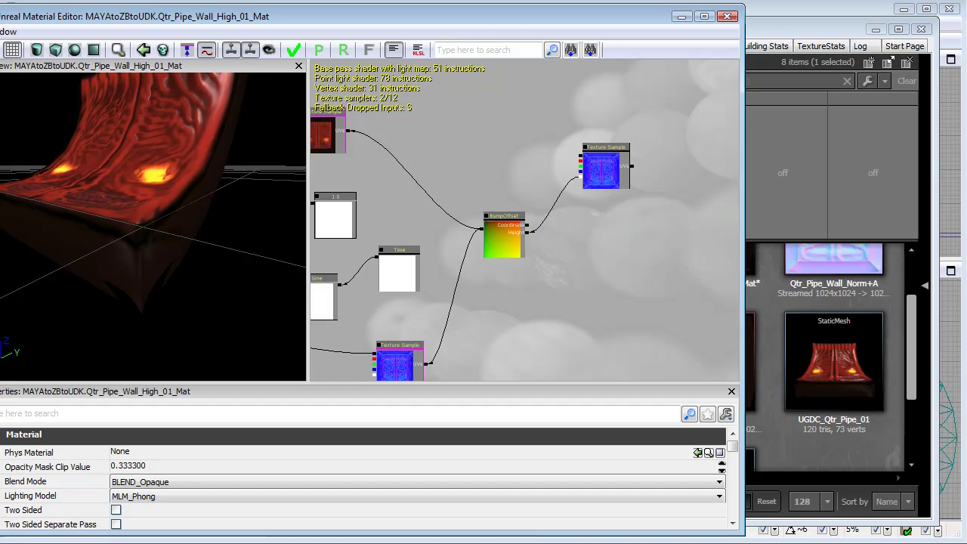
left_click_drag(232, 325, 254, 308)
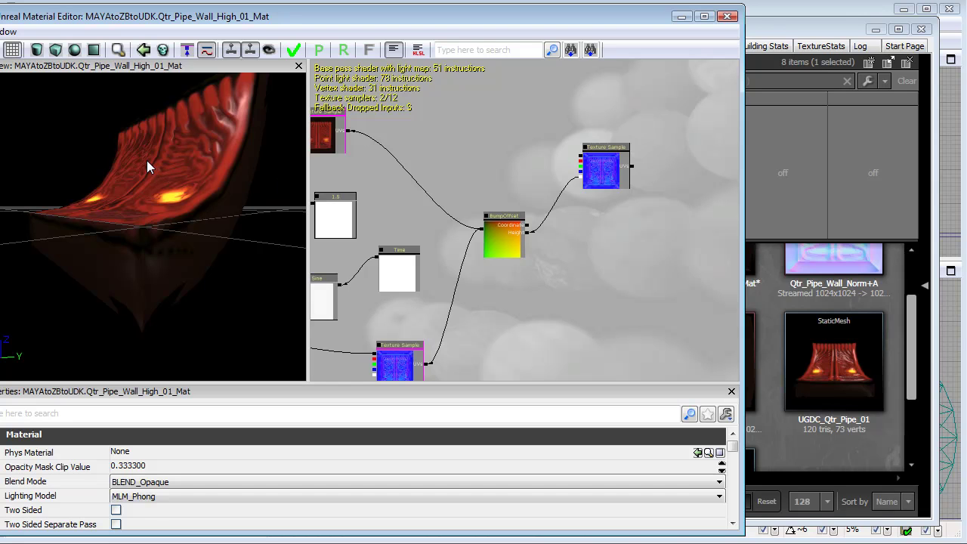
left_click(786, 463)
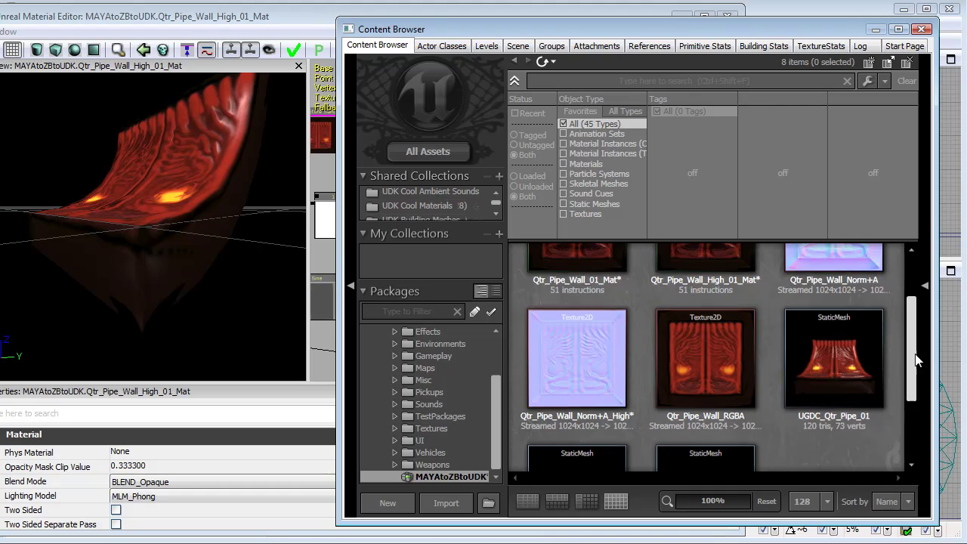
scroll(916, 362, "down", 3)
left_click(603, 371)
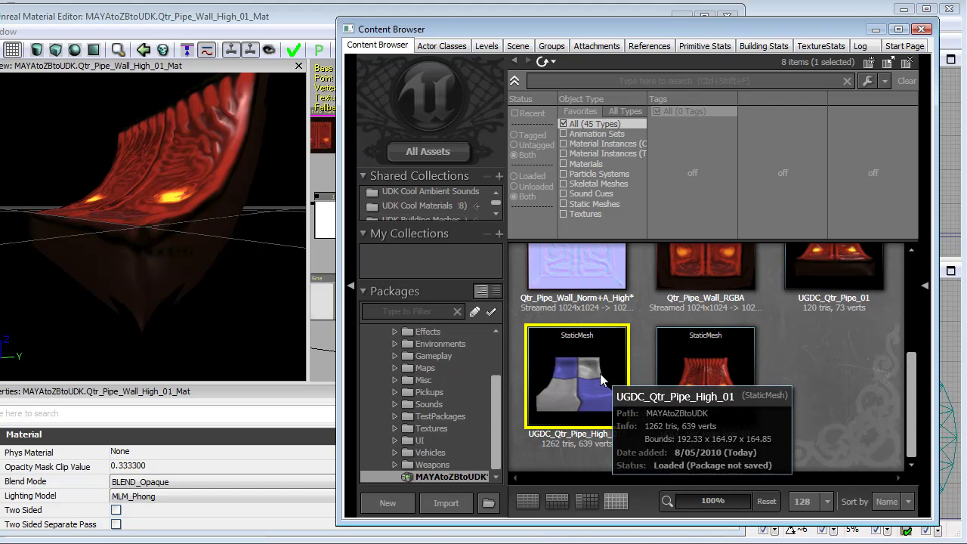
left_click(288, 22)
left_click(144, 50)
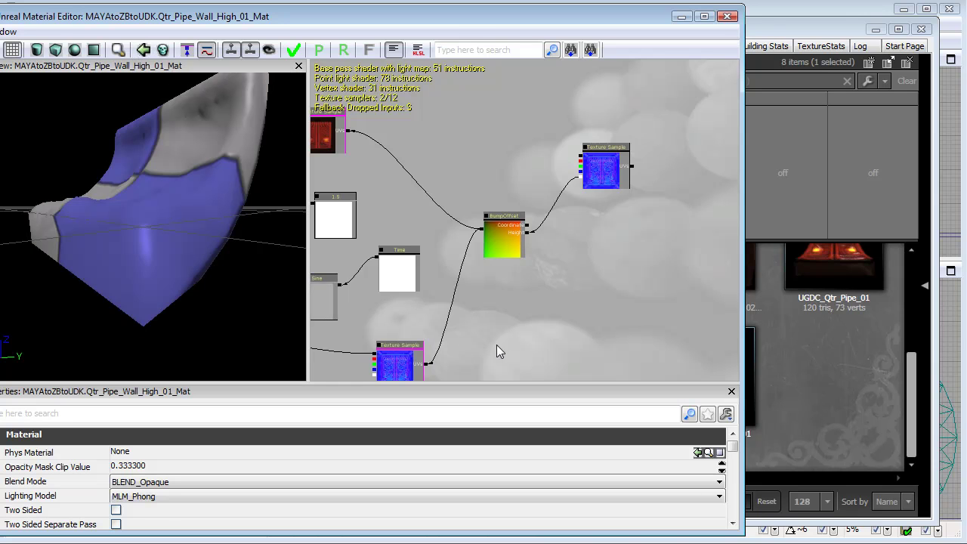
left_click_drag(492, 343, 713, 328)
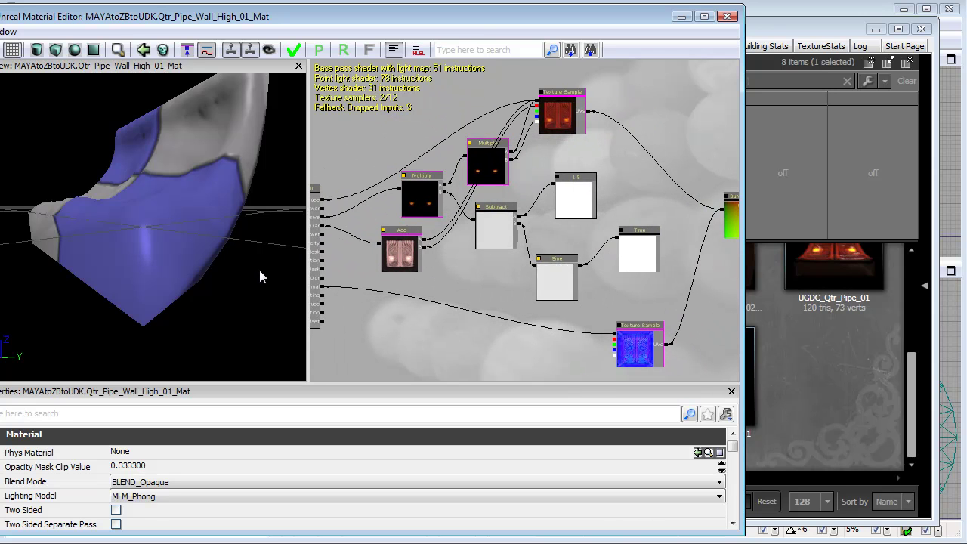
left_click_drag(516, 326, 475, 342)
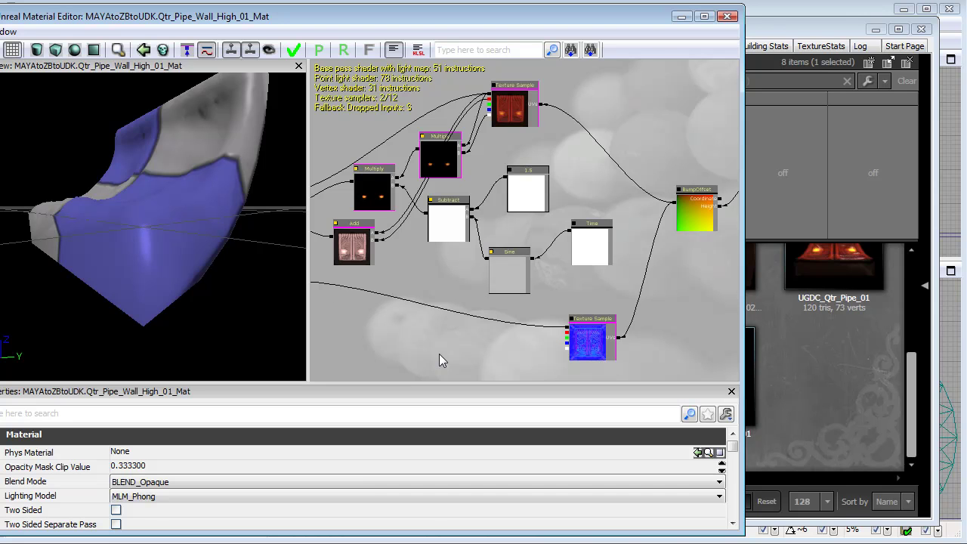
Step: Set UGDC_Qtr_Pipe_Low_01 as the preview mesh and apply the changes to Qtr_Pipe_Wall_High_01_Mat, closing the material editor
left_click(829, 411)
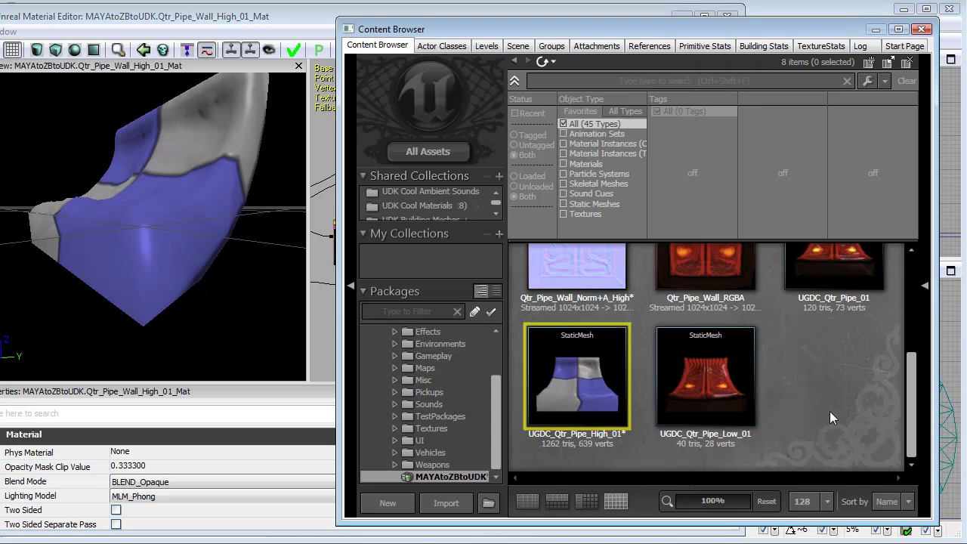
left_click(740, 378)
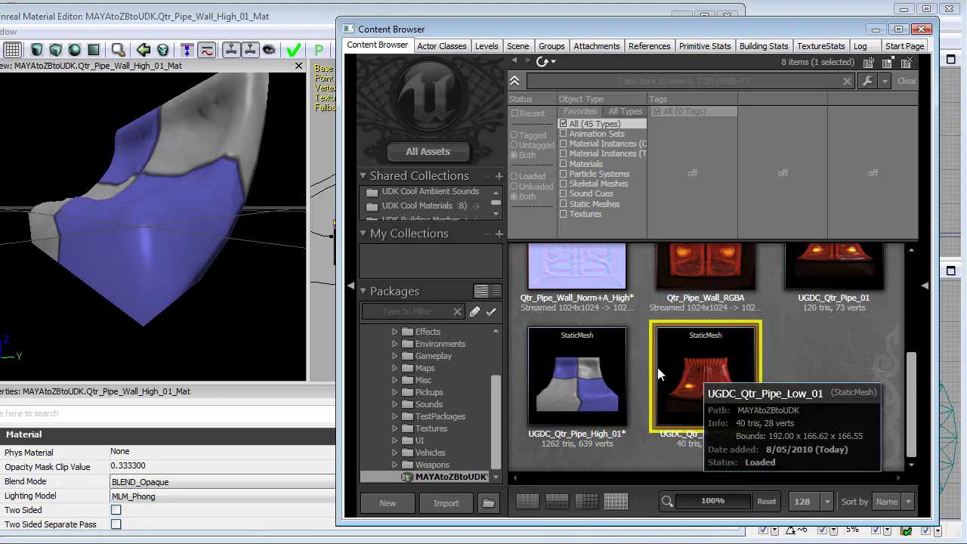
left_click(154, 70)
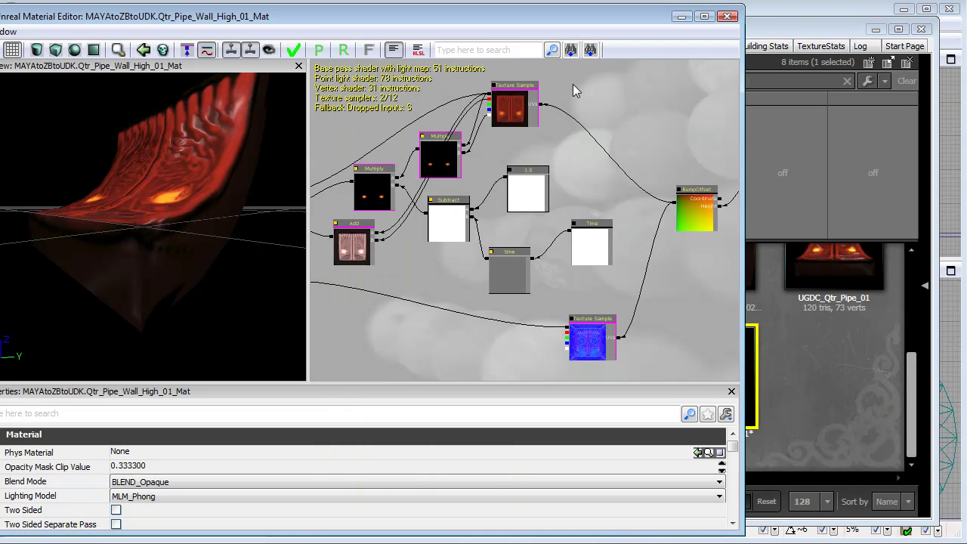
left_click(292, 50)
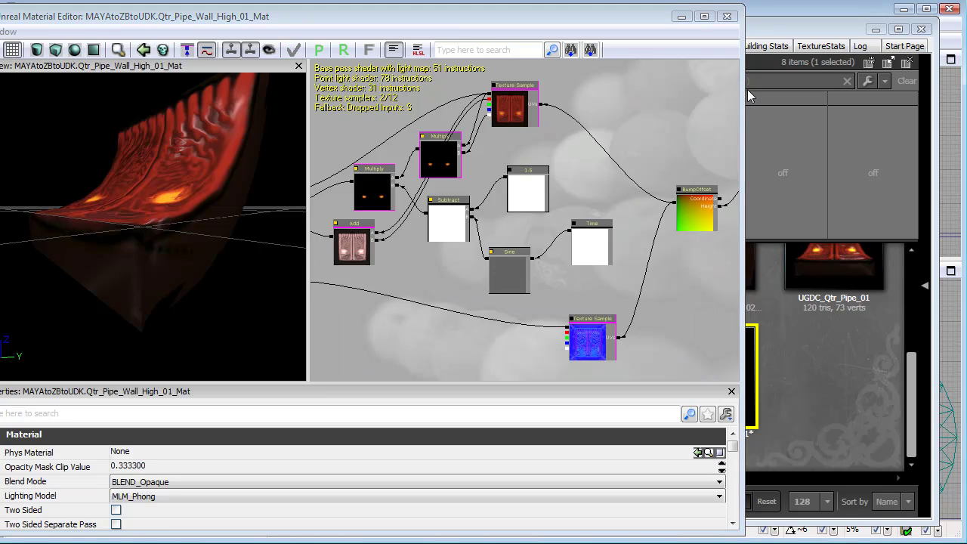
left_click(728, 17)
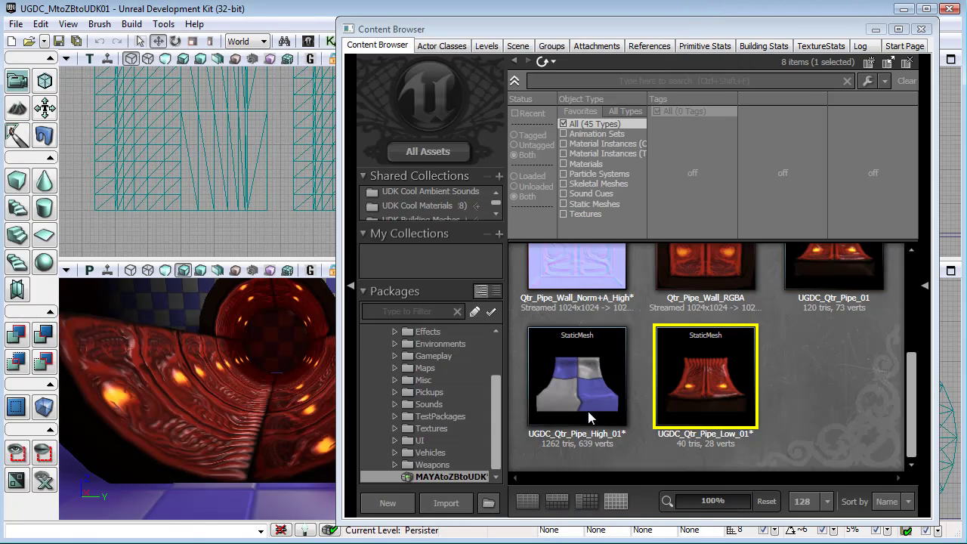
Step: Open UGDC_Qtr_Pipe_High_01 in the static mesh editor and collapse element [0] under its LODInfo
double_click(593, 387)
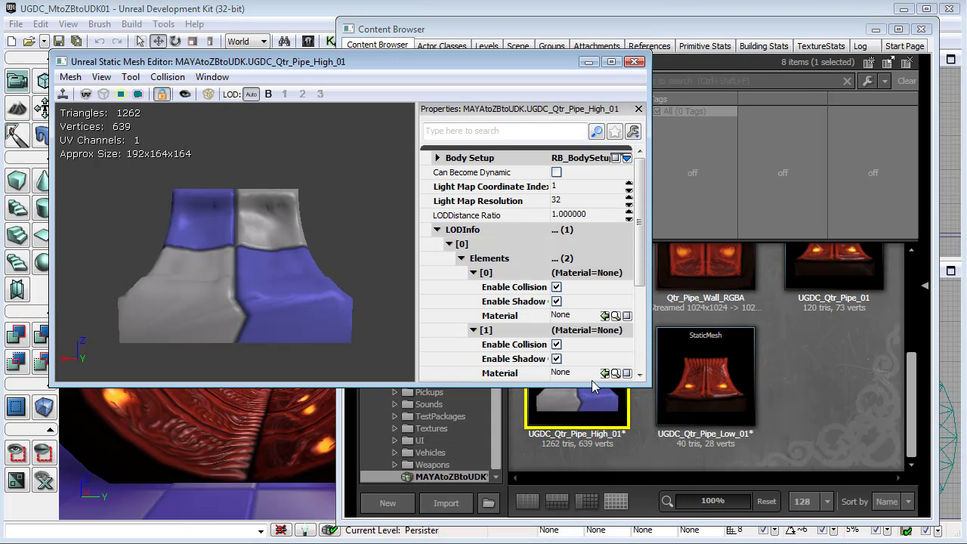
left_click_drag(641, 208, 642, 247)
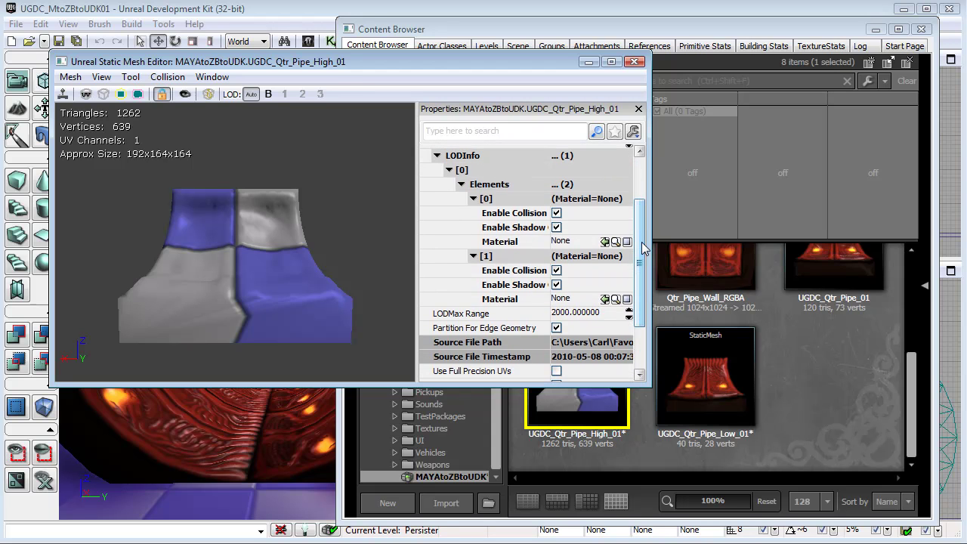
left_click(475, 199)
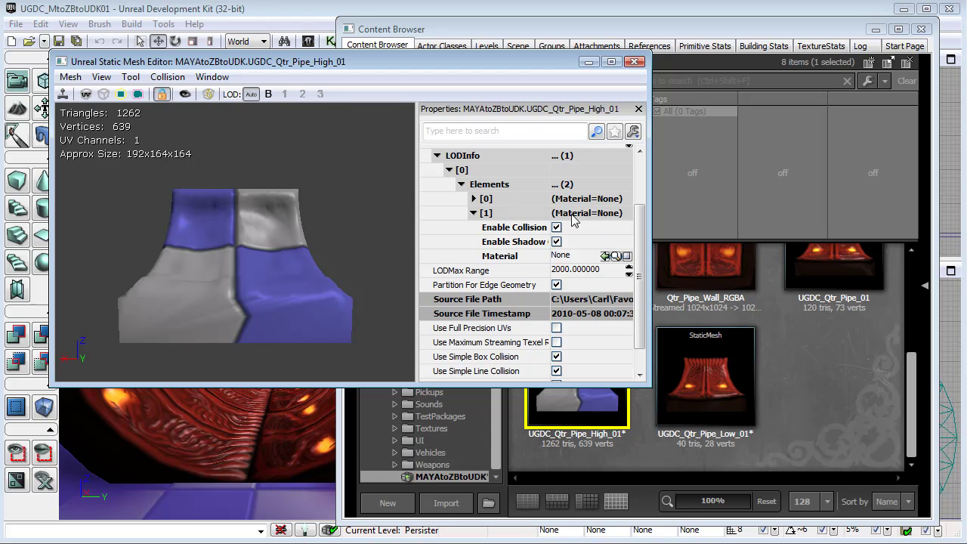
Step: Assign Qtr_Pipe_Wall_High_01_Mat as the material of element [1] of the UGDC_Qtr_Pipe_High_01 mesh
left_click(810, 394)
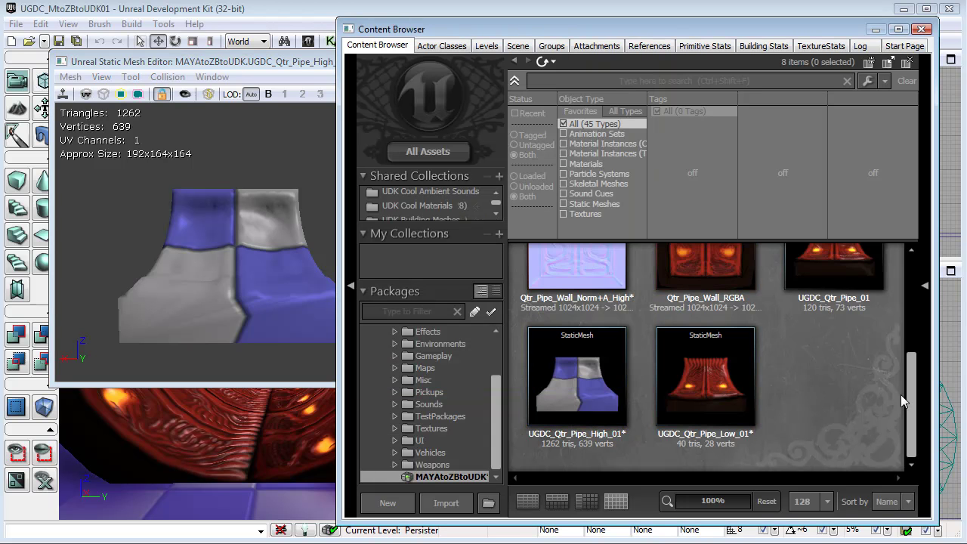
left_click_drag(913, 400, 898, 293)
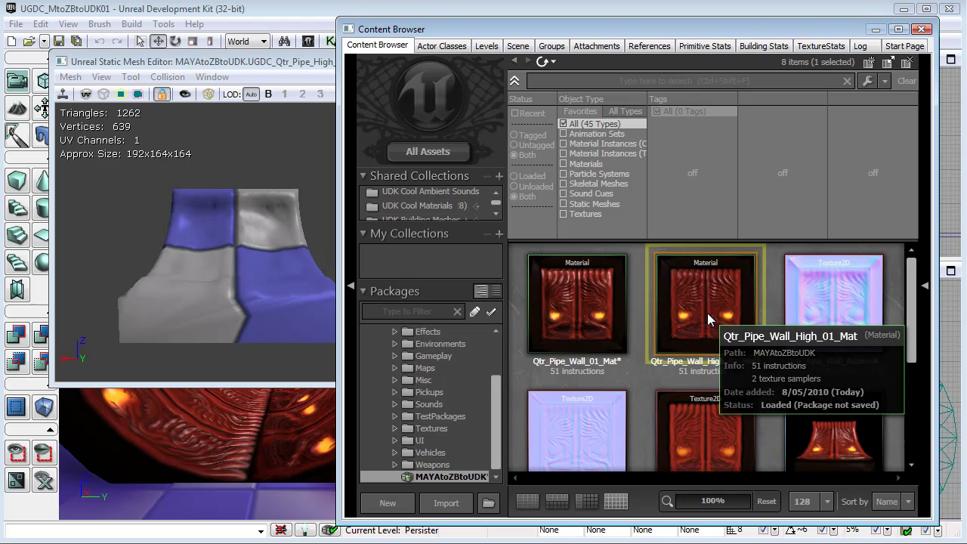
left_click(707, 313)
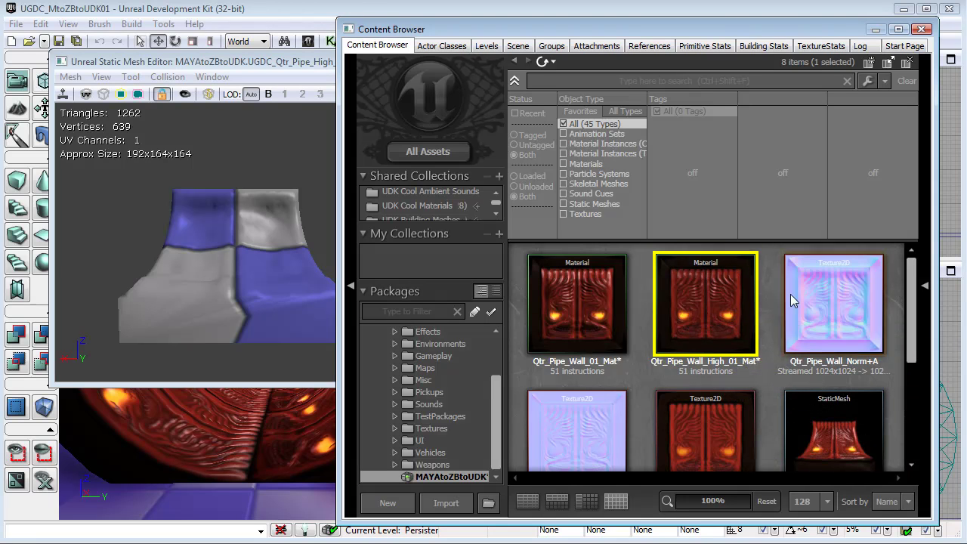
left_click(295, 64)
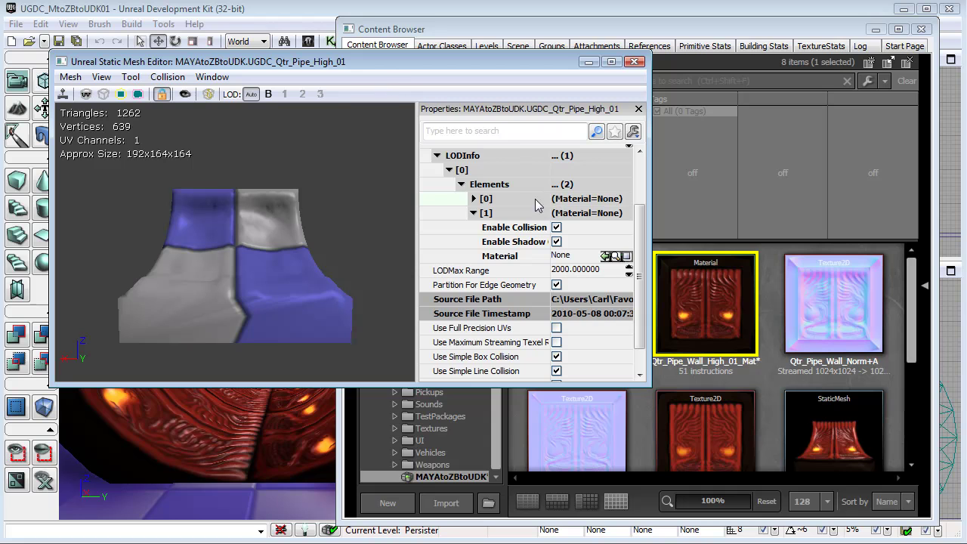
left_click_drag(637, 237, 488, 232)
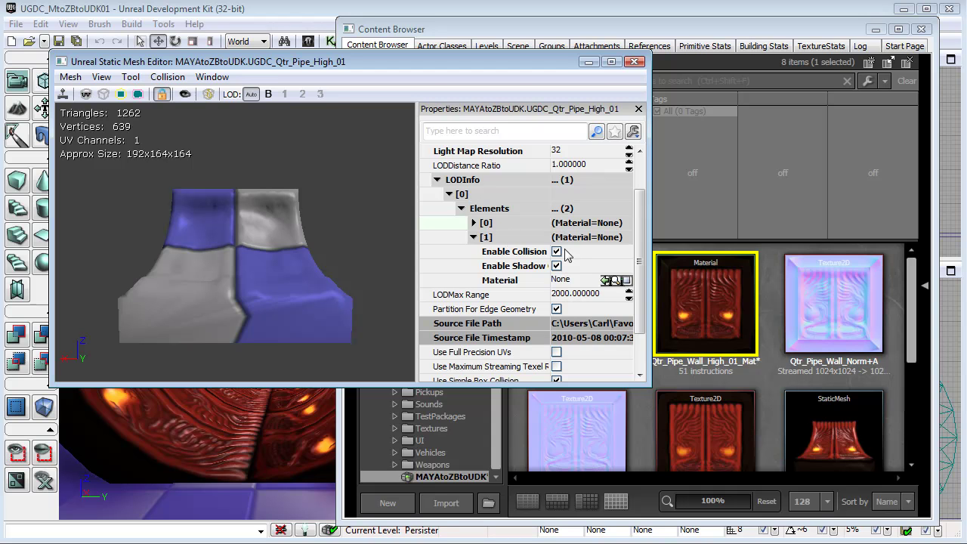
left_click(605, 280)
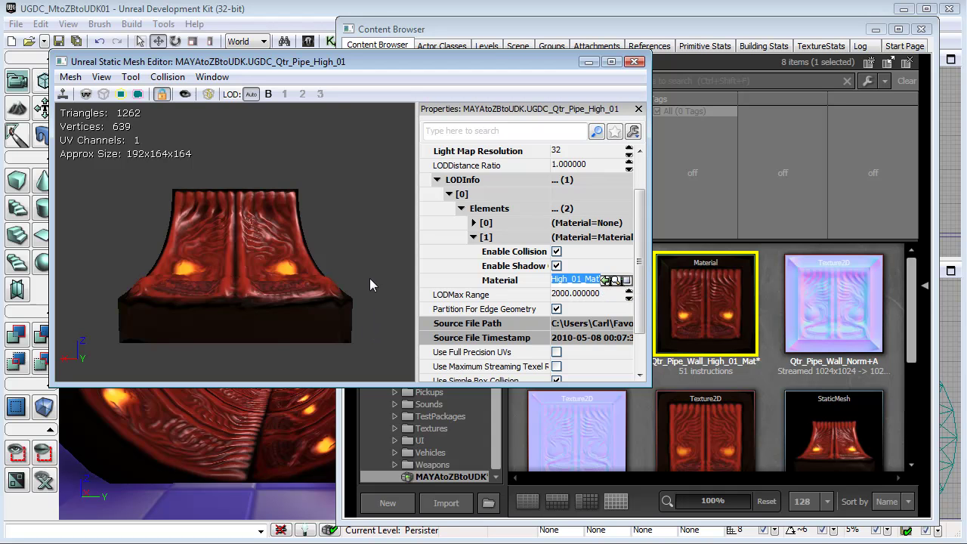
Step: Inspect the textured mesh from an angle and widen the static mesh editor and its properties area before returning to the Content Browser
left_click_drag(372, 294, 306, 296)
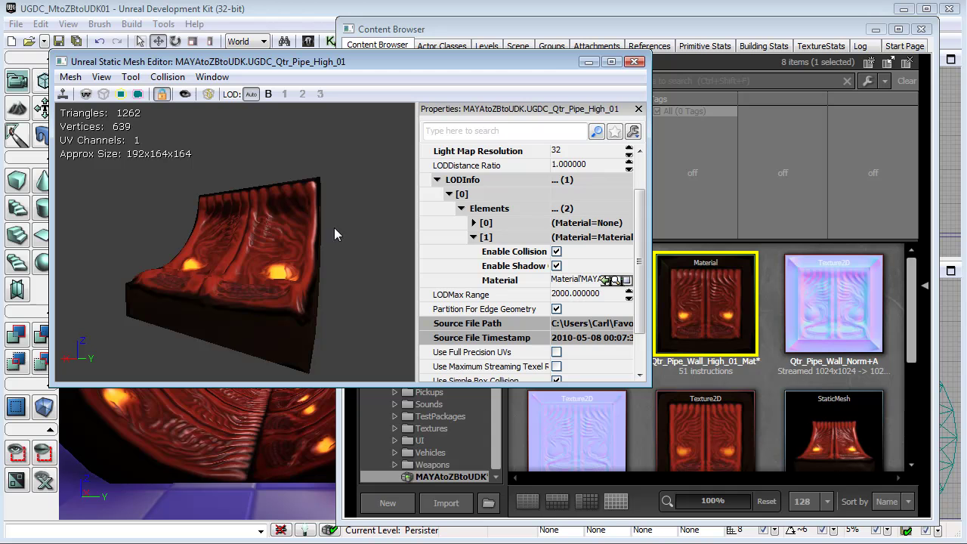
left_click_drag(310, 320, 359, 319)
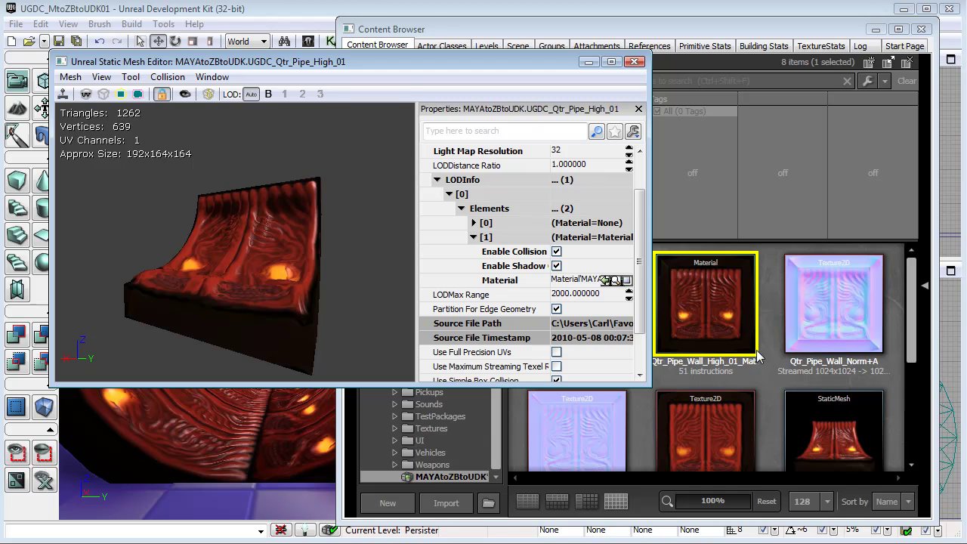
scroll(642, 269, "up", 2)
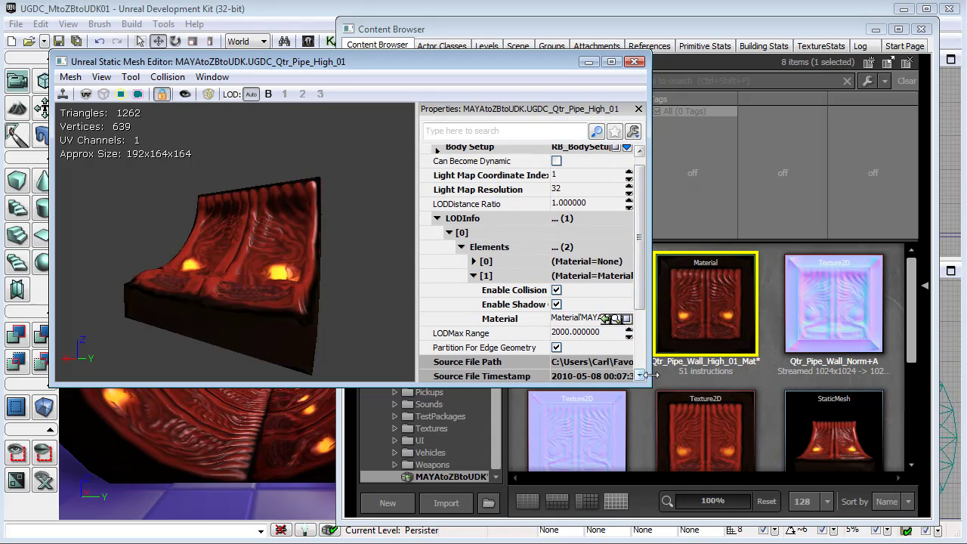
left_click_drag(648, 375, 811, 375)
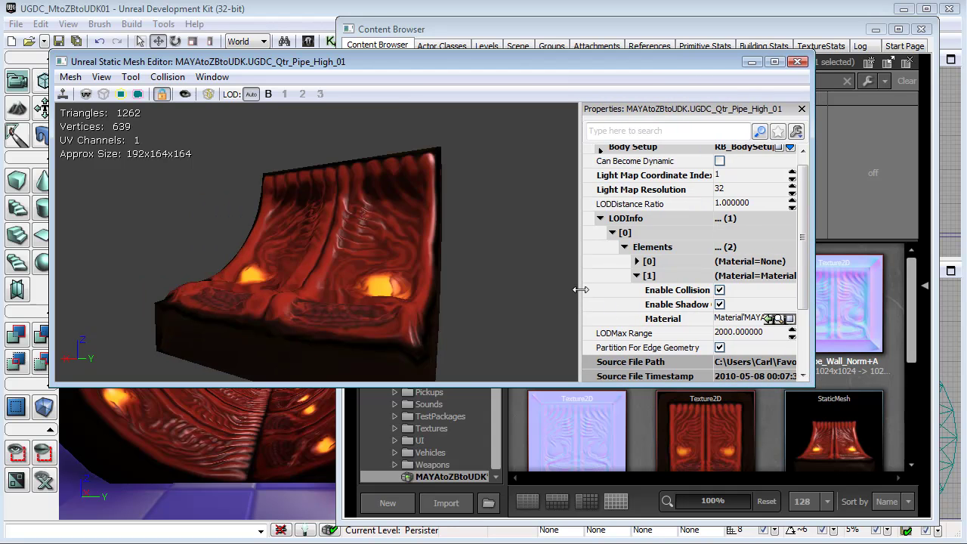
left_click_drag(580, 288, 468, 296)
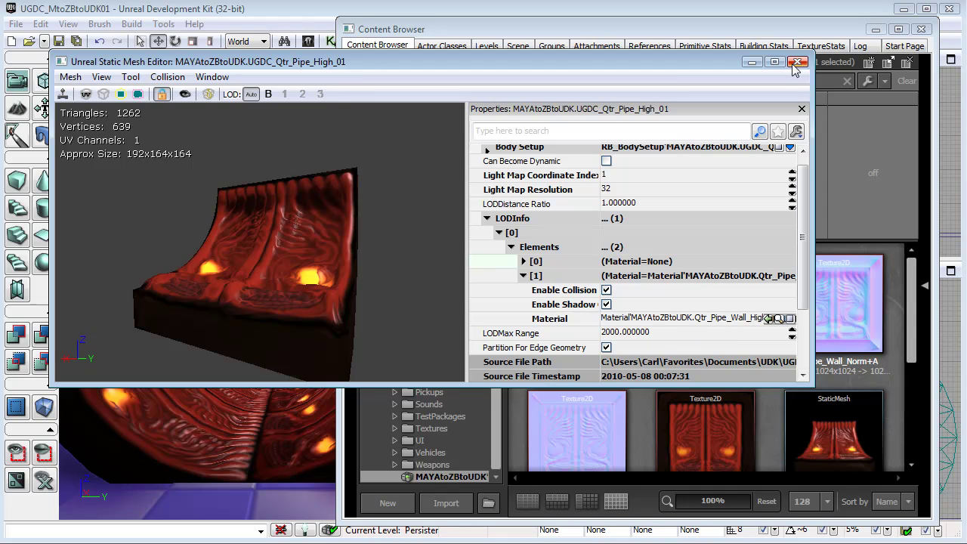
left_click(899, 380)
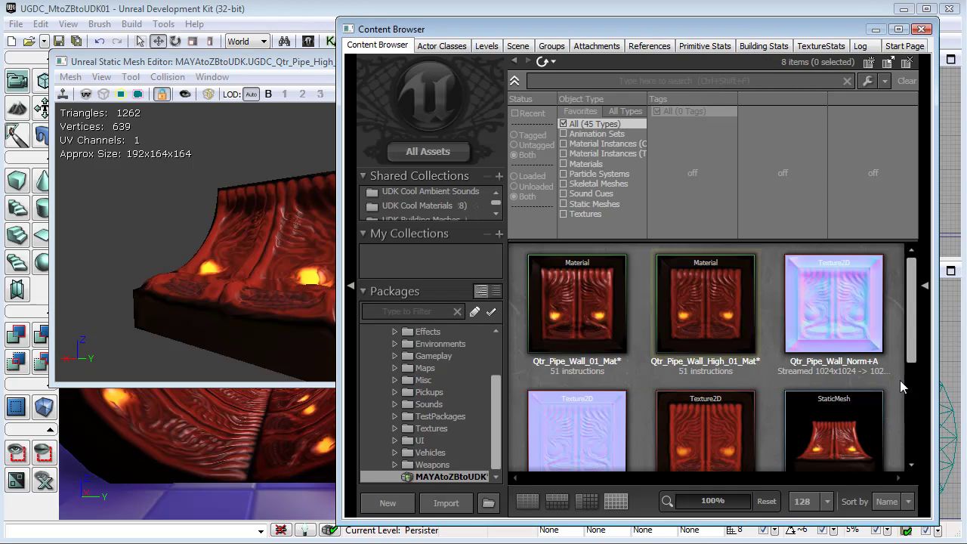
Step: Open Qtr_Pipe_Wall_High_01_Mat in the material editor and set the BumpOffset node's Reference Plane to 0.5
double_click(706, 294)
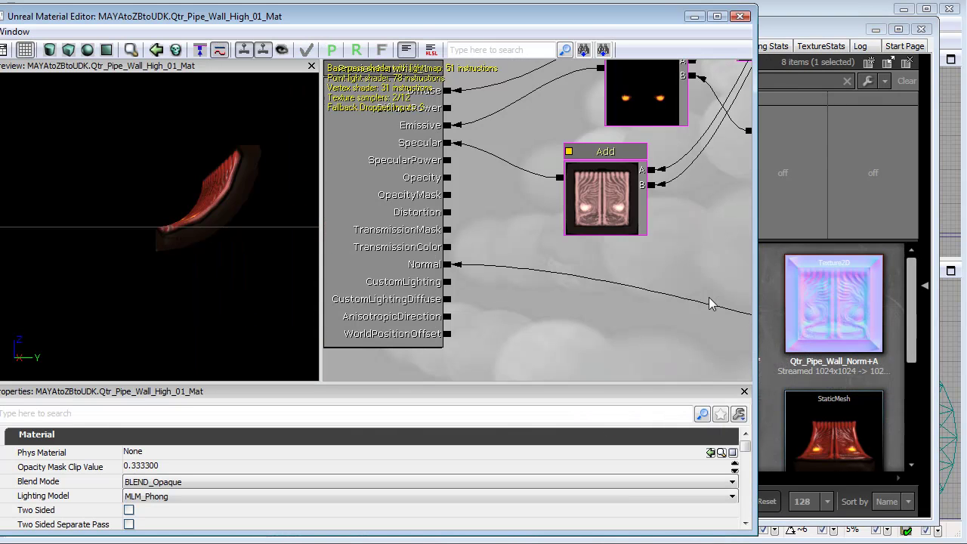
left_click_drag(707, 264, 533, 237)
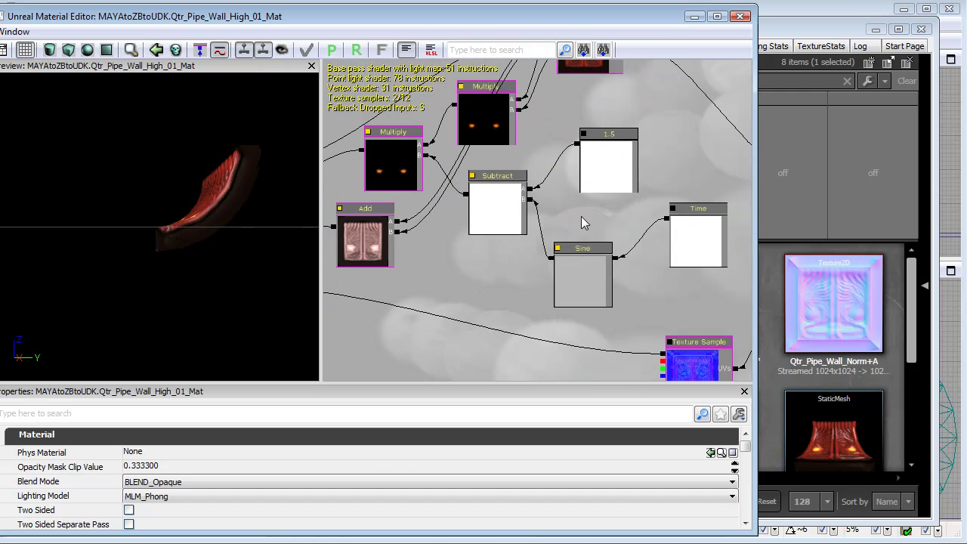
left_click_drag(680, 148, 390, 239)
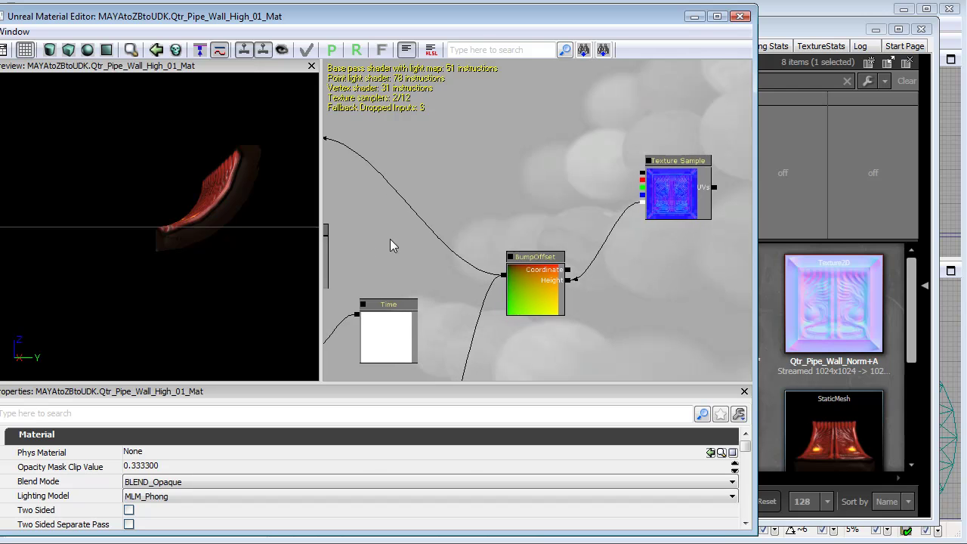
left_click_drag(676, 263, 682, 232)
left_click(541, 220)
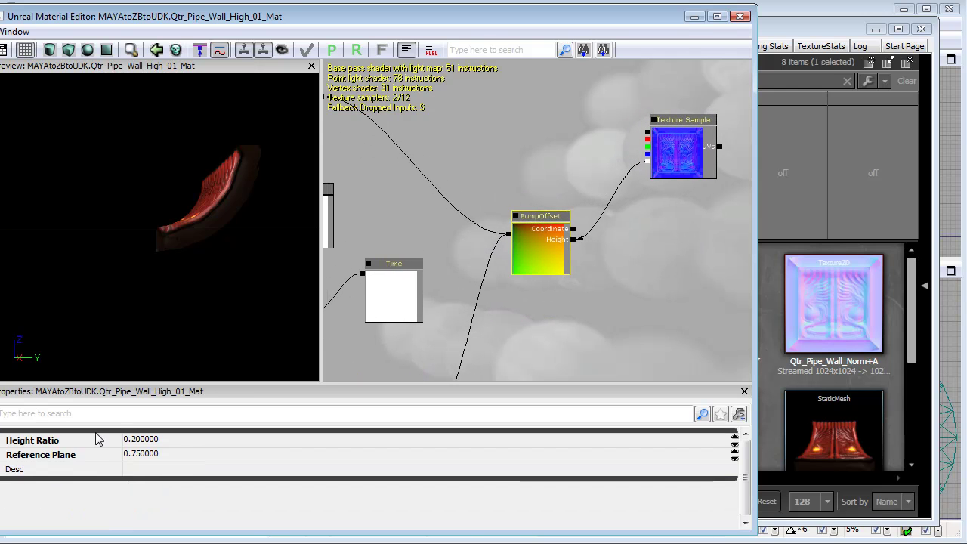
left_click(139, 455)
left_click(136, 455)
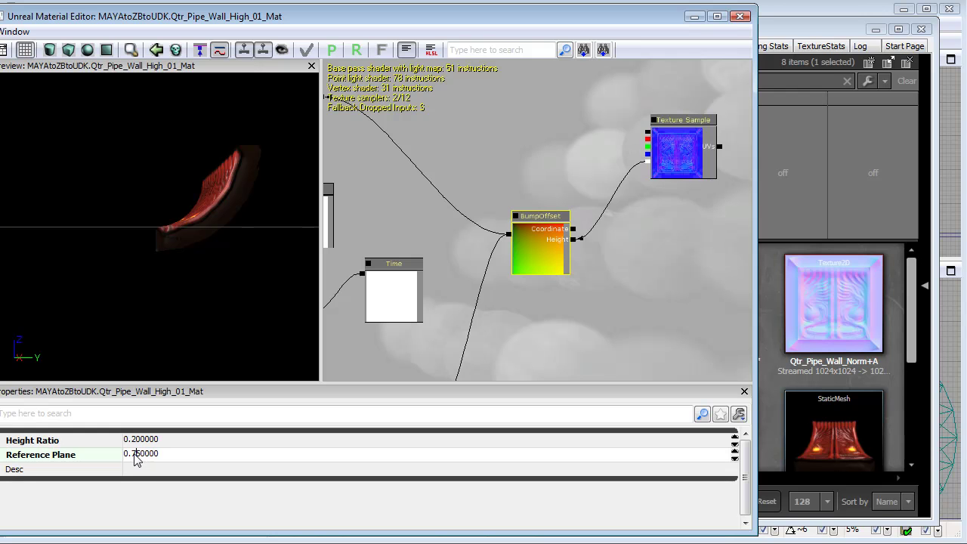
left_click_drag(132, 457, 165, 455)
type("5")
Step: Set the BumpOffset node's Height Ratio to 0.1 and apply the changes to the material
left_click(155, 439)
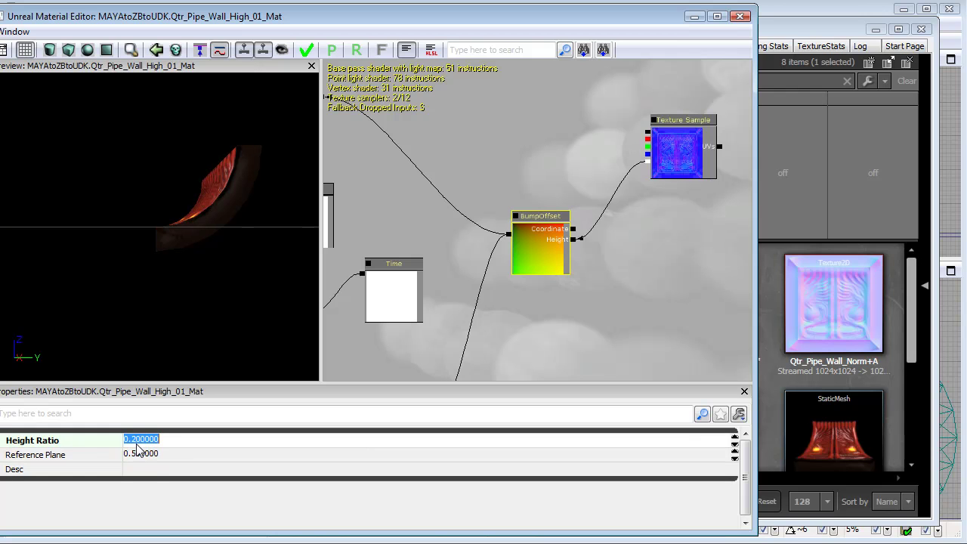
left_click(133, 440)
left_click_drag(131, 440, 187, 444)
type("1")
left_click(307, 49)
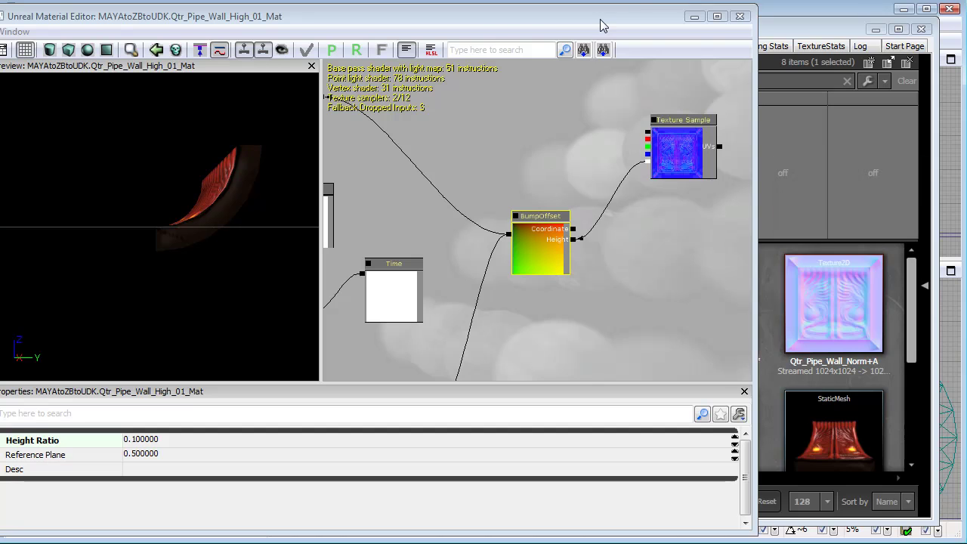
Step: Check the updated material on the UGDC_Qtr_Pipe_High_01 mesh, and close the static mesh and material editors
left_click_drag(602, 25, 806, 51)
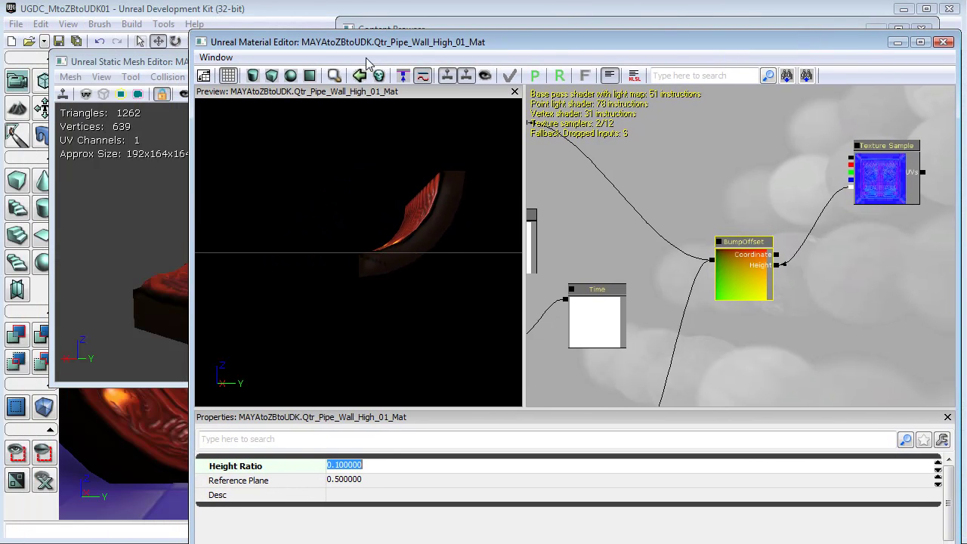
left_click(157, 61)
left_click_drag(433, 305, 432, 306)
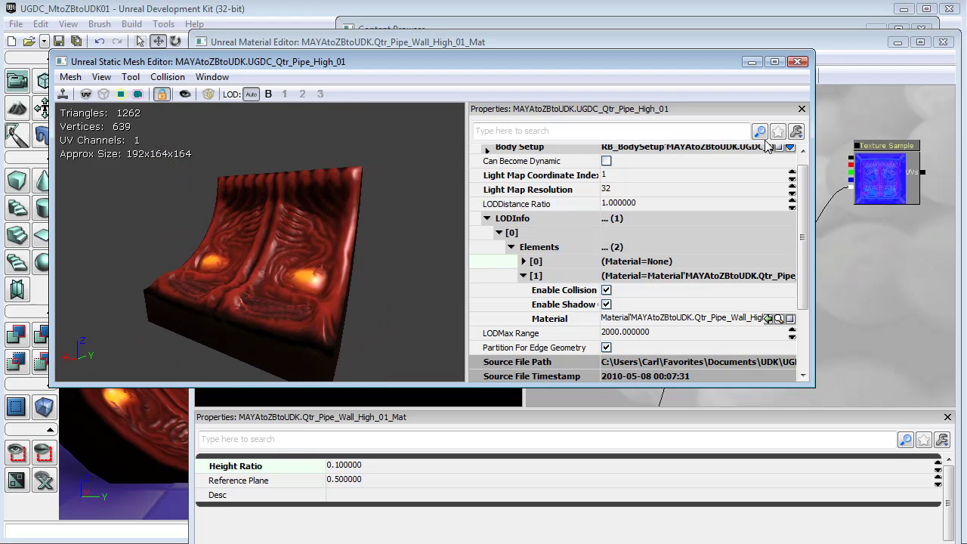
left_click(798, 61)
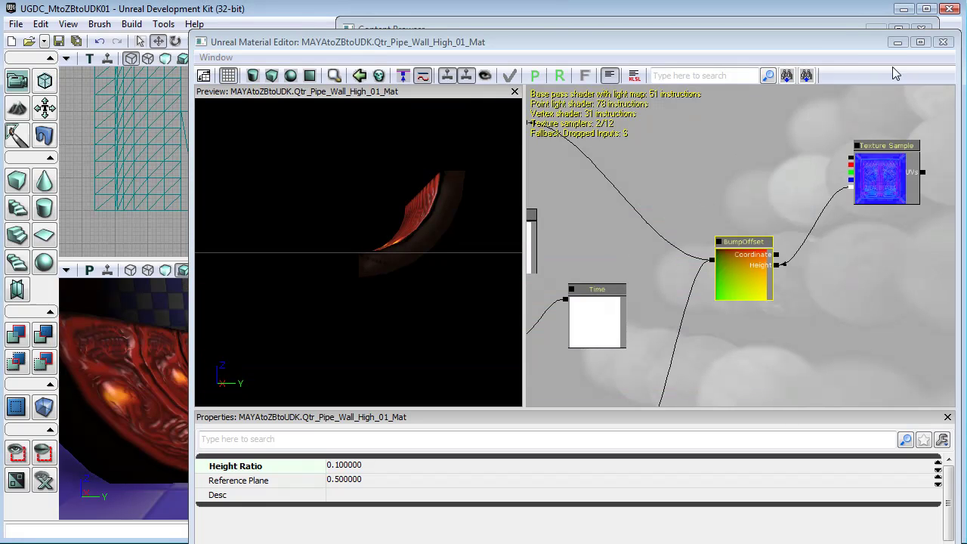
left_click_drag(827, 42, 745, 15)
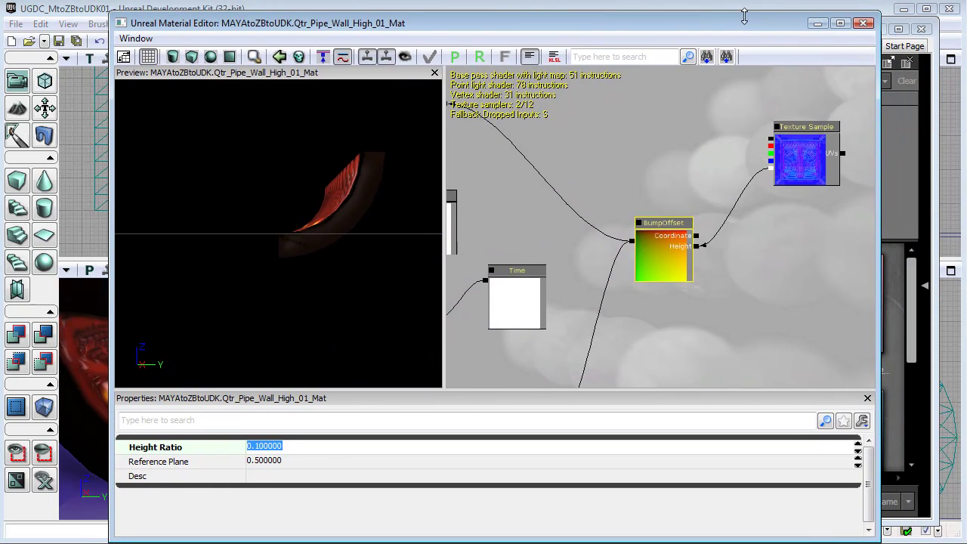
left_click(862, 24)
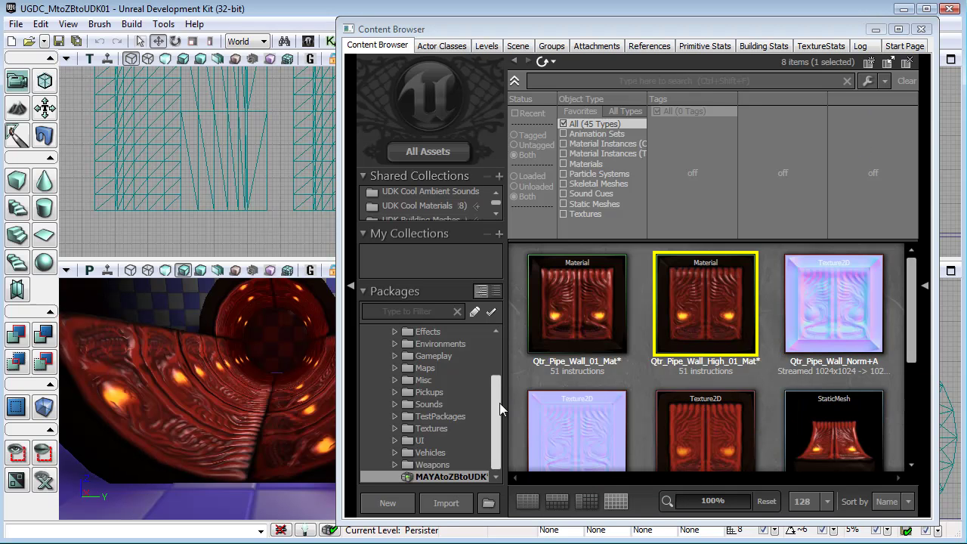
Step: Save the MAYAtoZBtoUDK package and close the Content Browser
left_click(501, 431)
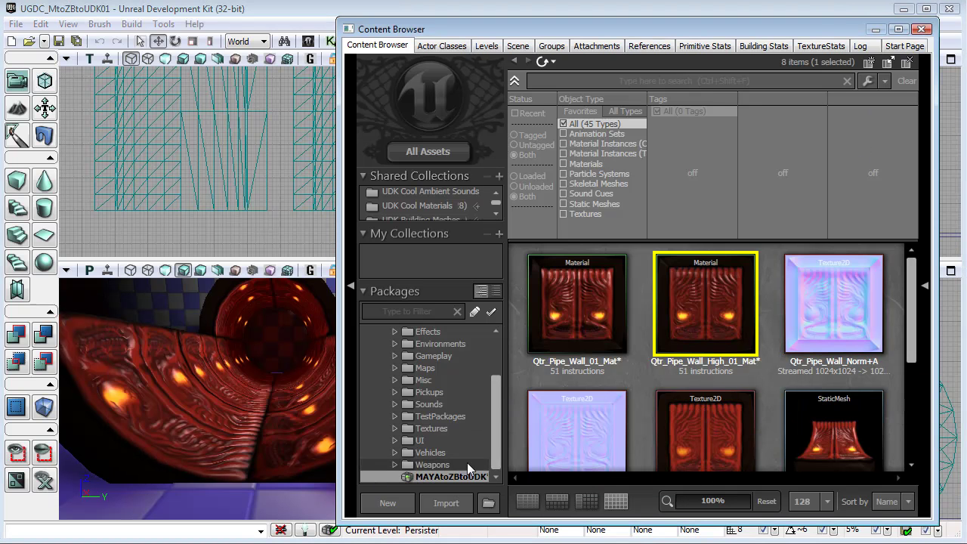
right_click(449, 477)
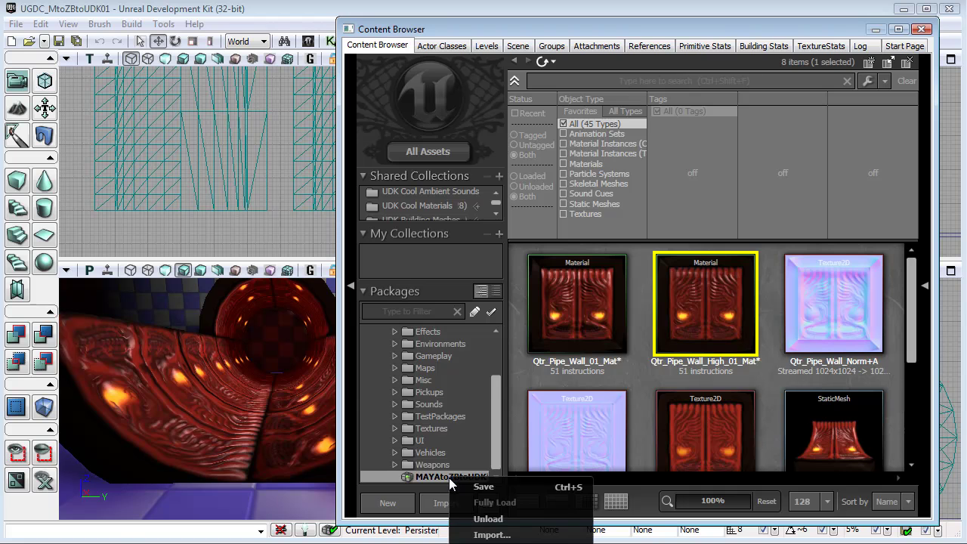
left_click(488, 486)
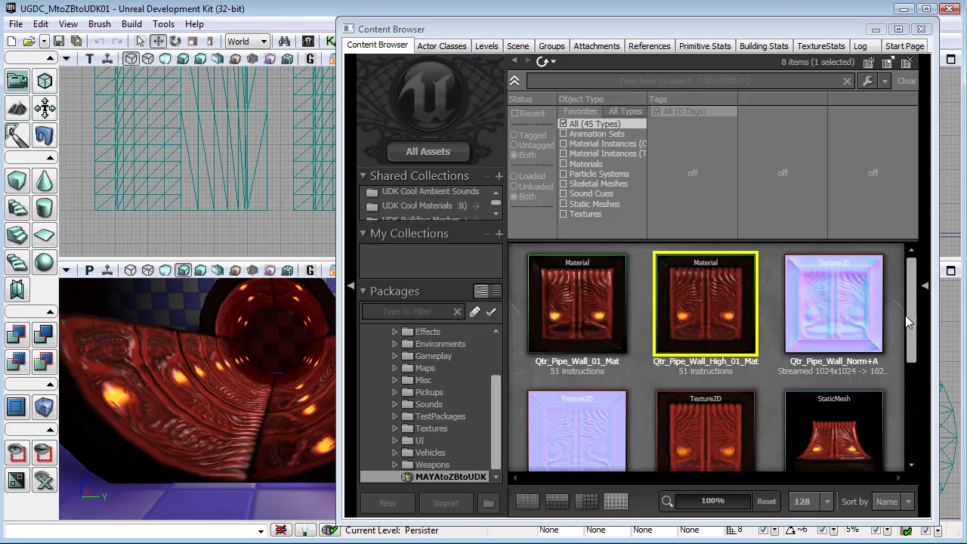
left_click_drag(912, 310, 913, 416)
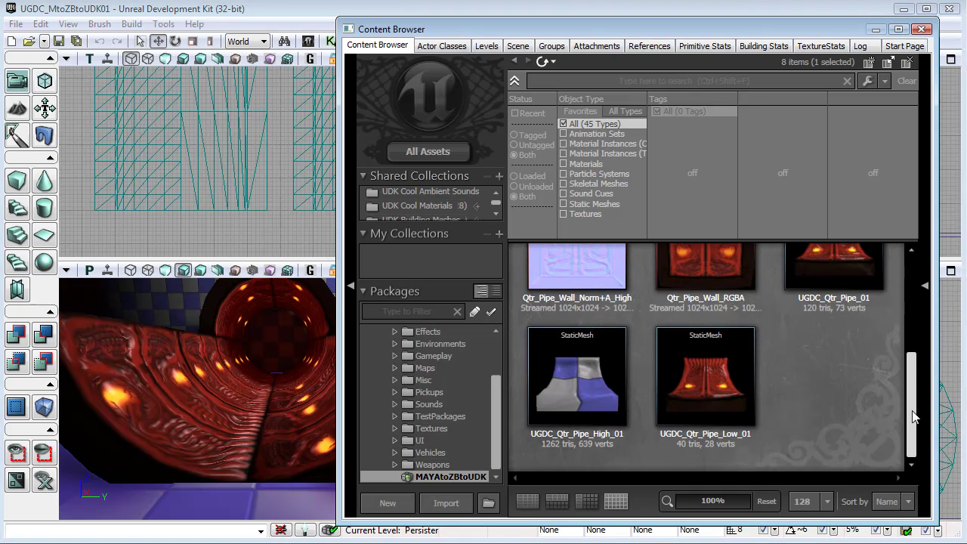
left_click(715, 386)
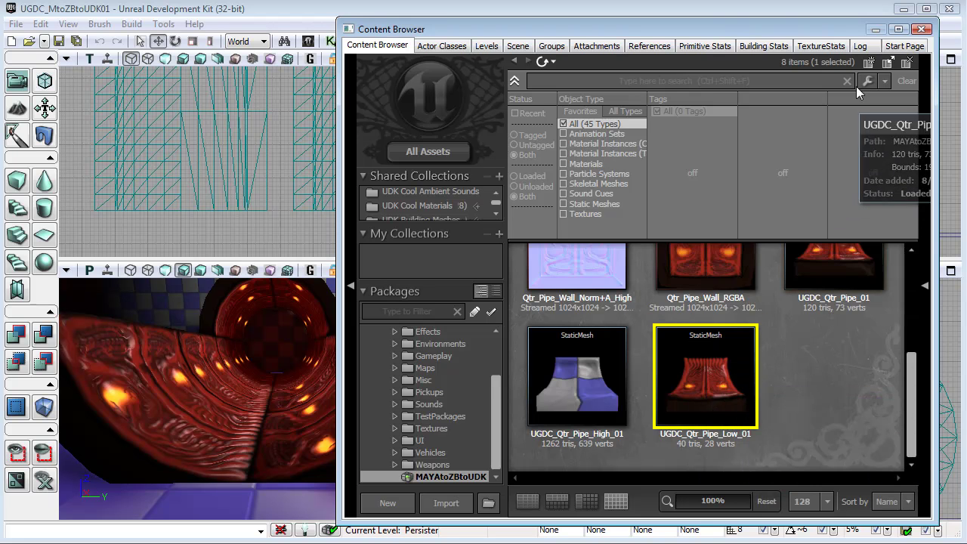
left_click(920, 29)
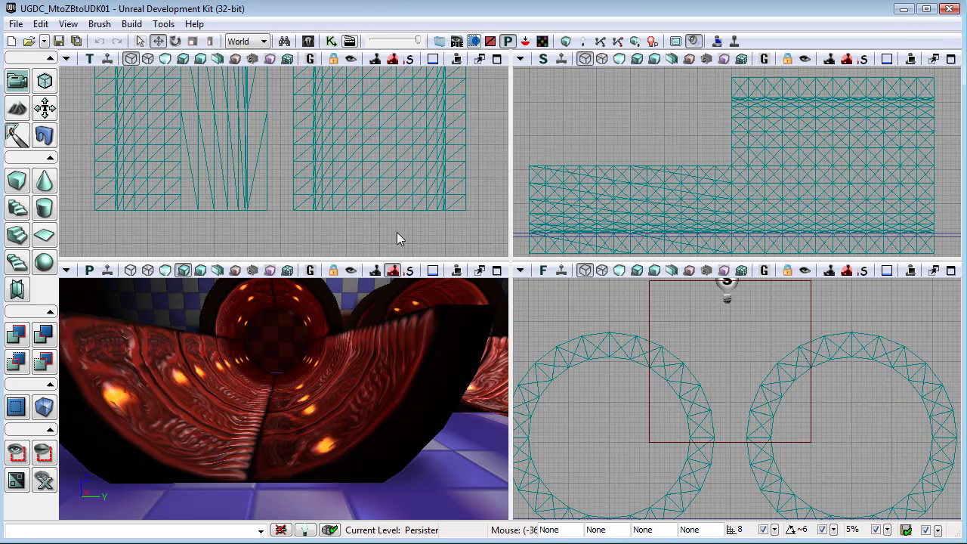
Step: Select all the quarter pipe meshes of the left pipe with a selection box in the top view
left_click_drag(369, 240, 352, 263)
scroll(404, 214, "down", 5)
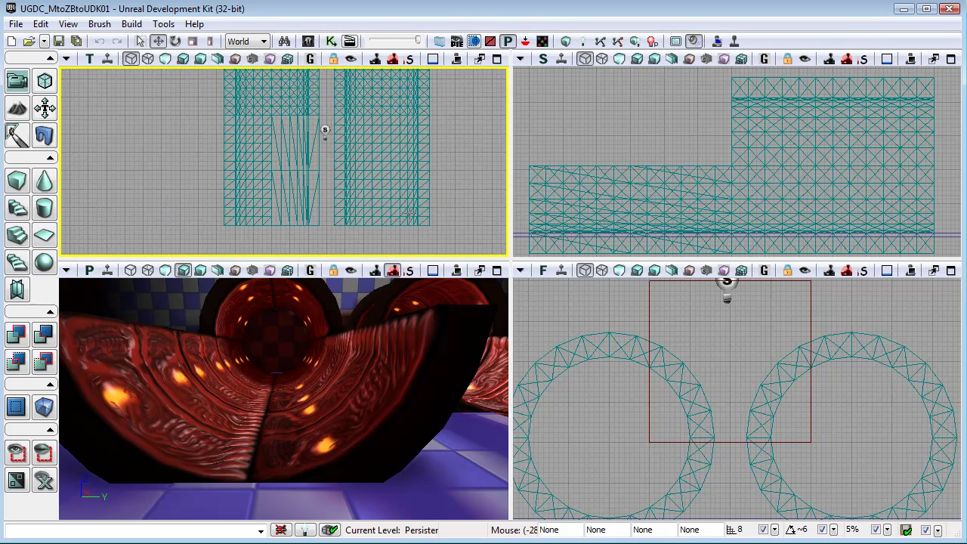
left_click(464, 187)
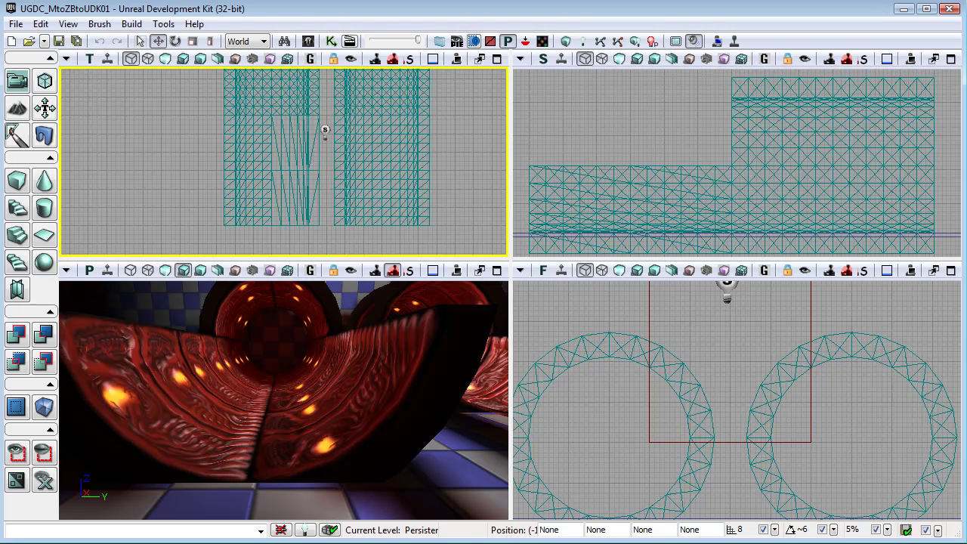
scroll(426, 177, "down", 4)
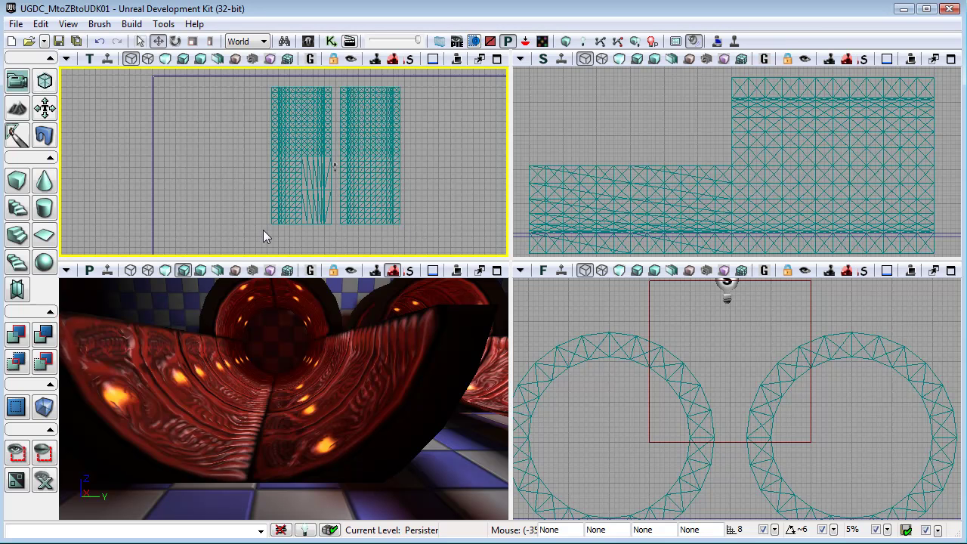
left_click_drag(260, 232, 330, 122, "ctrl+alt")
left_click_drag(330, 84, 330, 84, "ctrl+alt")
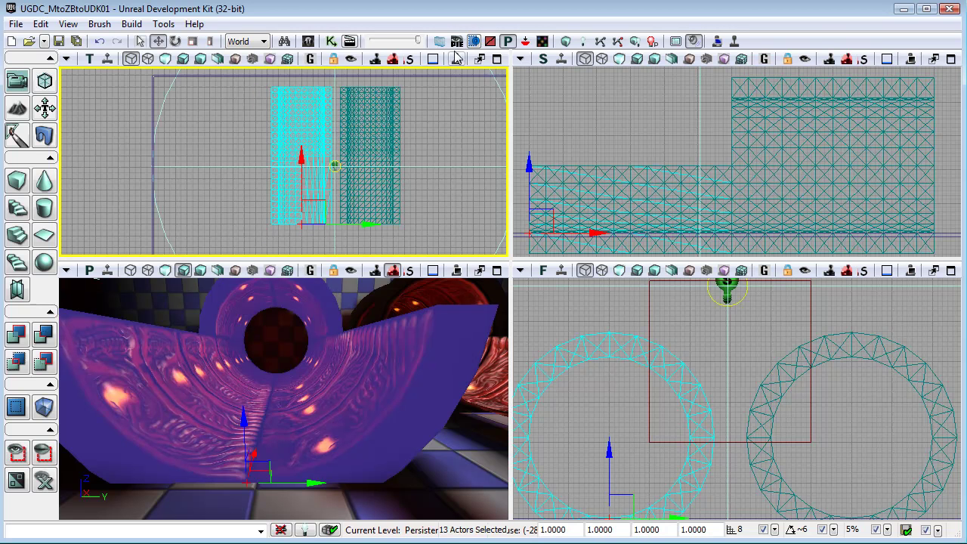
Step: Reopen the Content Browser and select the UGDC_Qtr_Pipe_High_01 static mesh
left_click(309, 41)
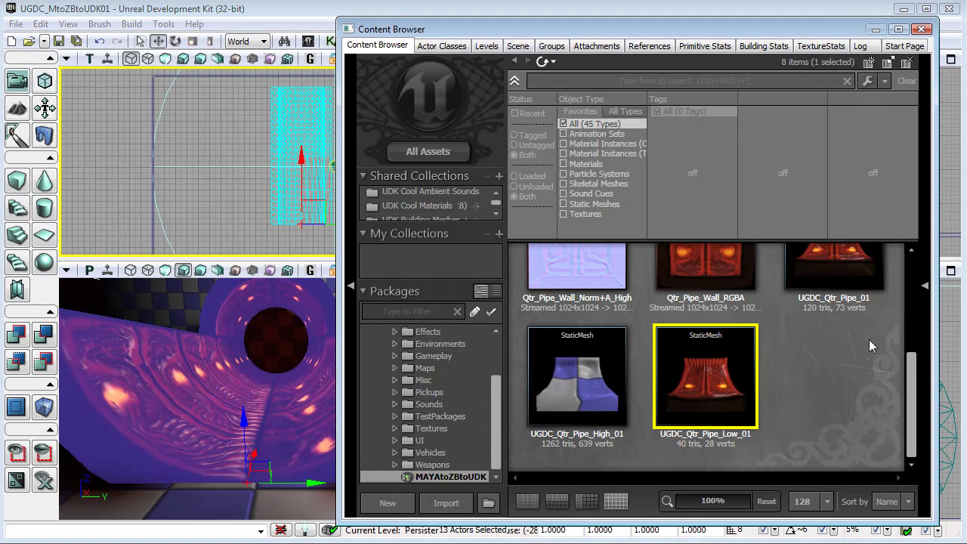
scroll(903, 382, "up", 1)
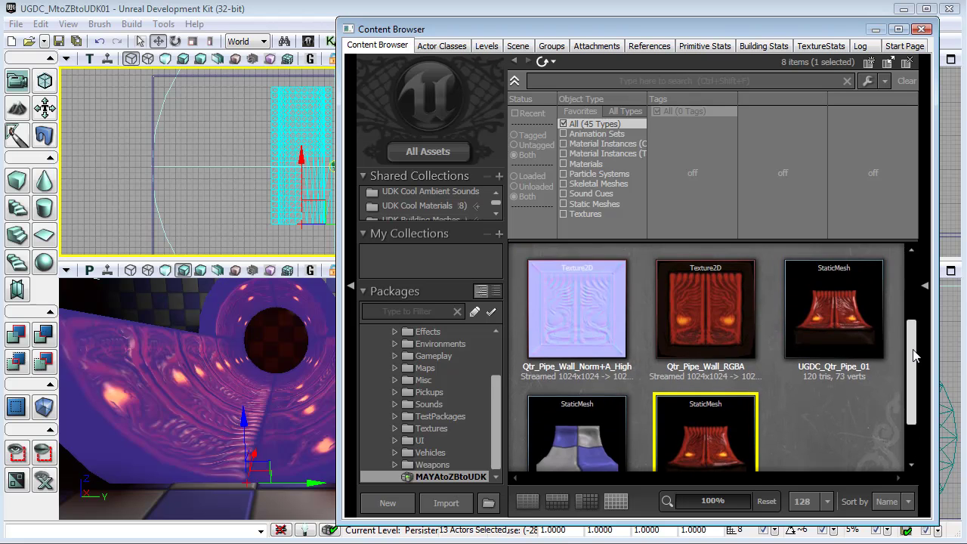
scroll(918, 393, "down", 1)
scroll(922, 402, "up", 3)
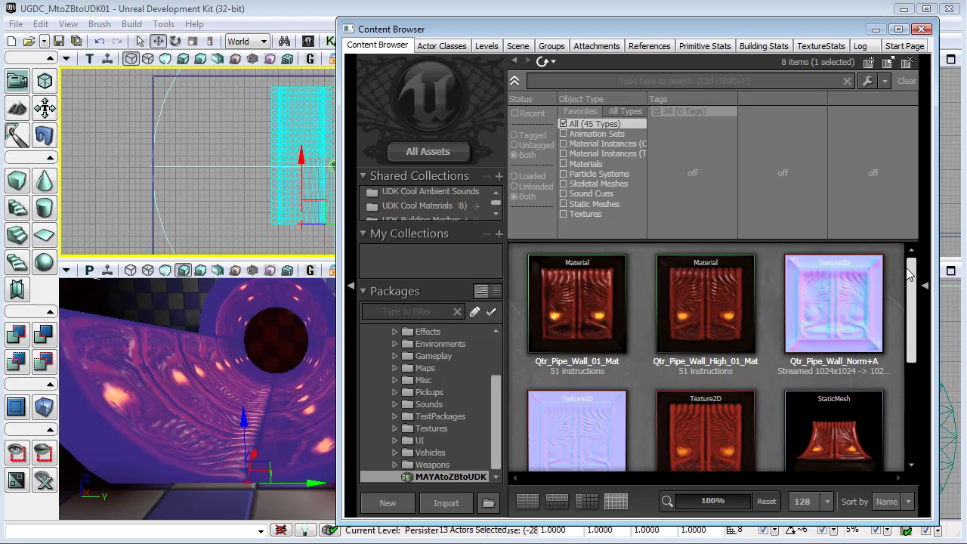
scroll(909, 275, "down", 1)
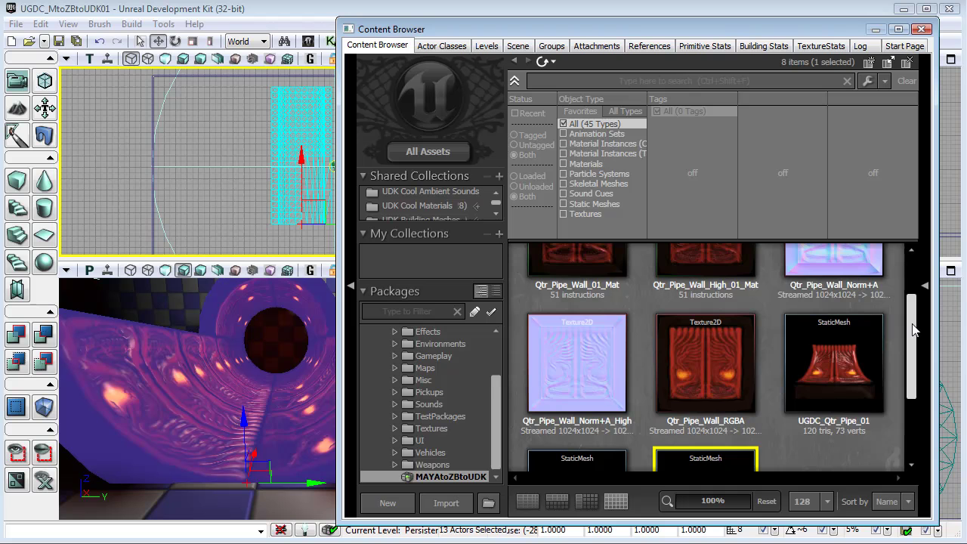
scroll(914, 330, "up", 1)
scroll(917, 378, "down", 2)
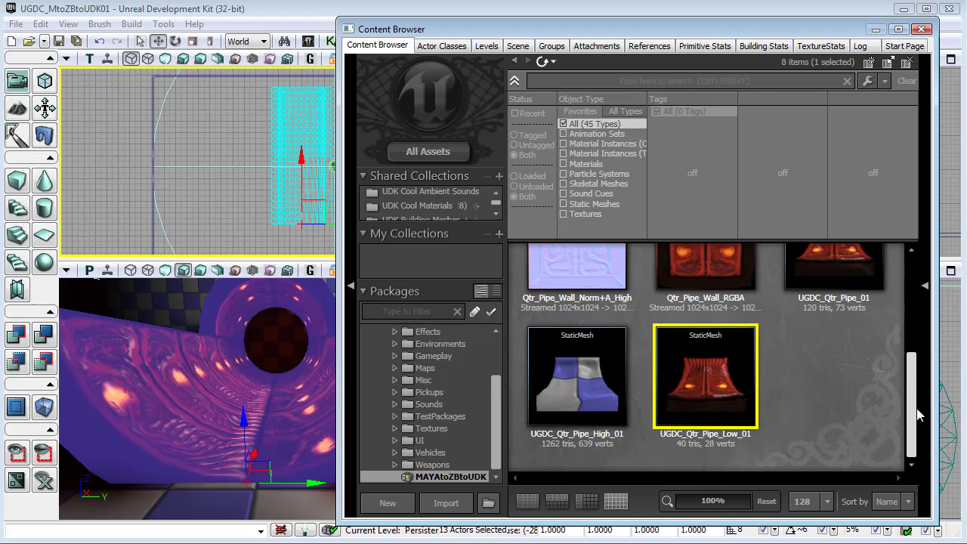
left_click(595, 388)
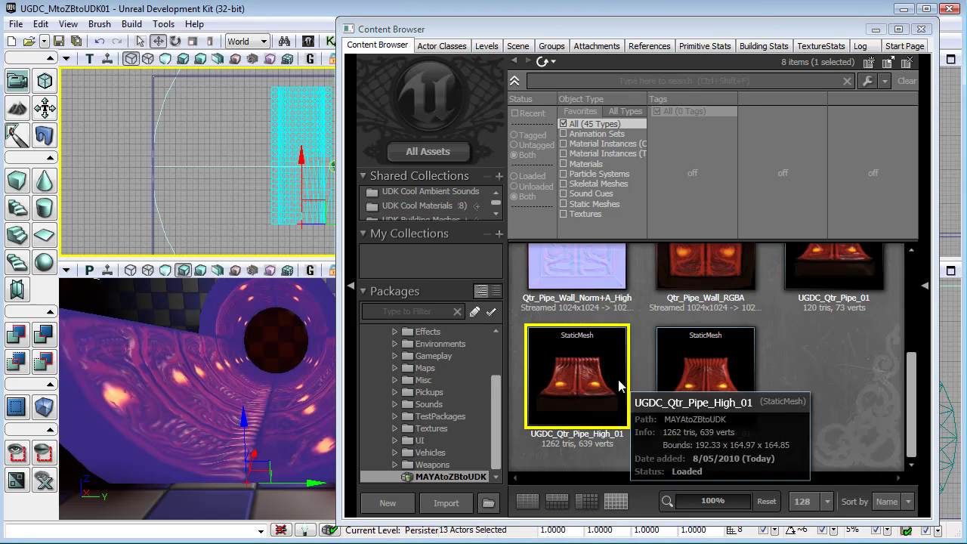
Step: Replace the selected level actors with the UGDC_Qtr_Pipe_High_01 static mesh
scroll(158, 427, "up", 3)
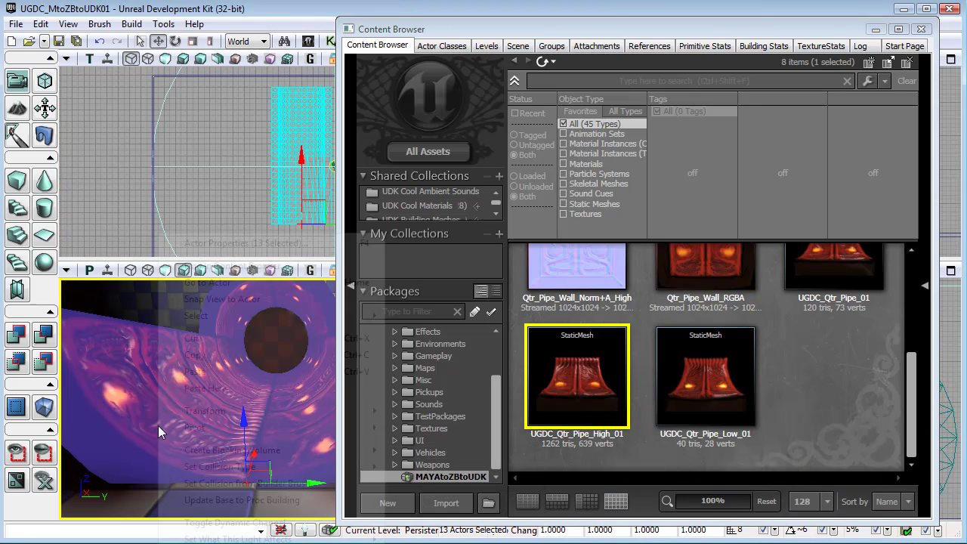
right_click(159, 429)
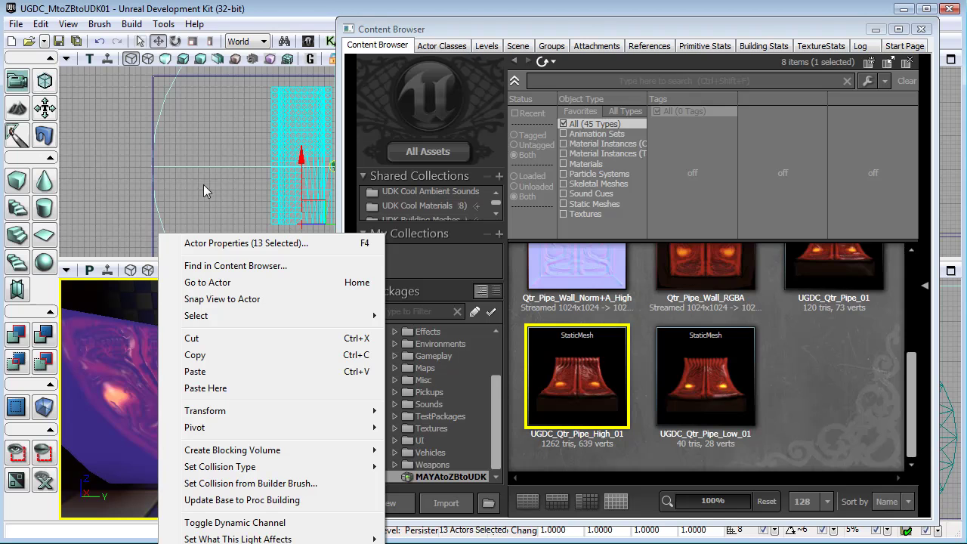
right_click(286, 98)
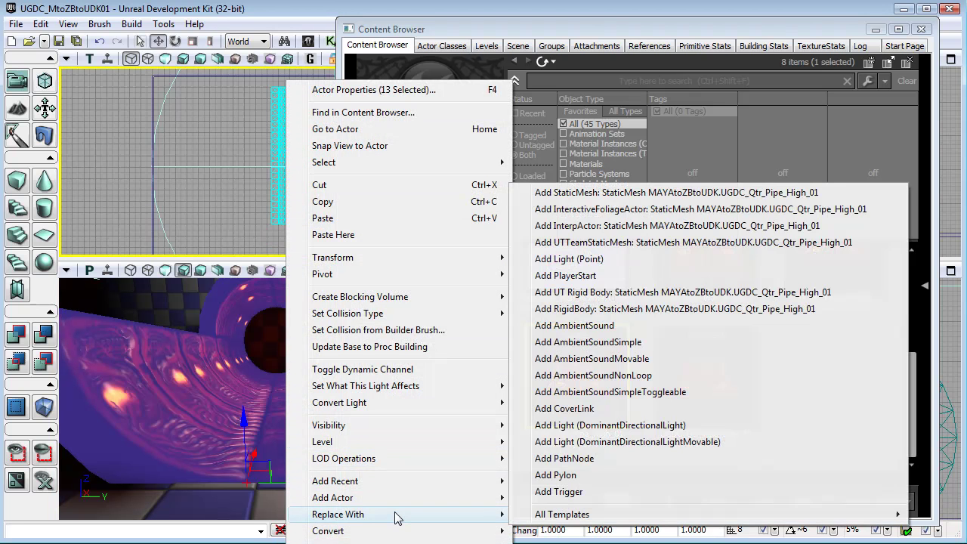
mouse_move(395, 513)
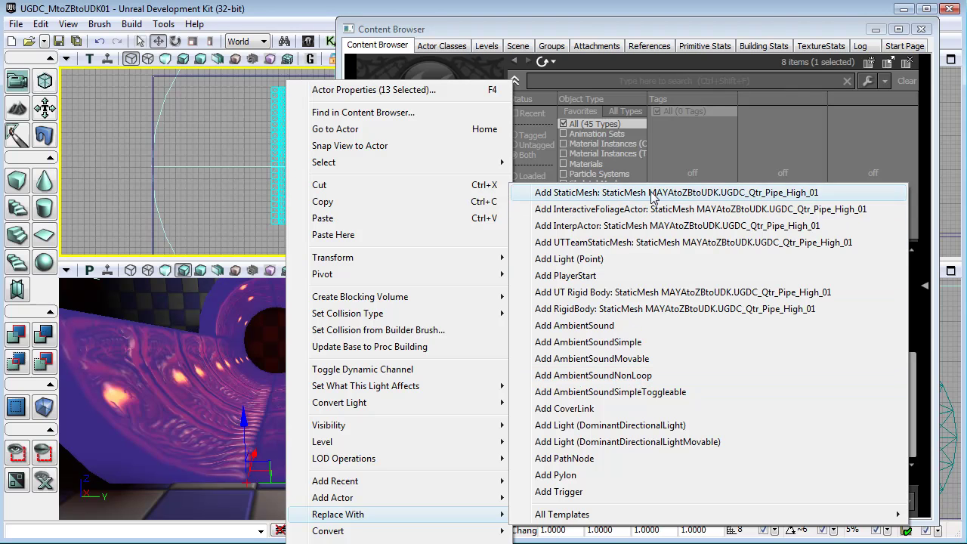
left_click(776, 192)
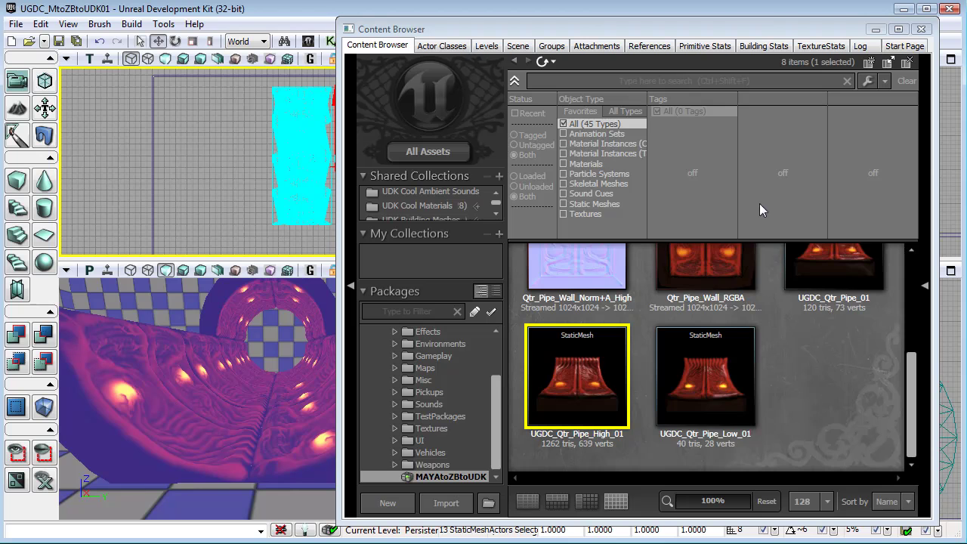
Step: Inspect the replaced pipe in the perspective view and select the stray quarter pipe mesh floating above the pipes
left_click(921, 29)
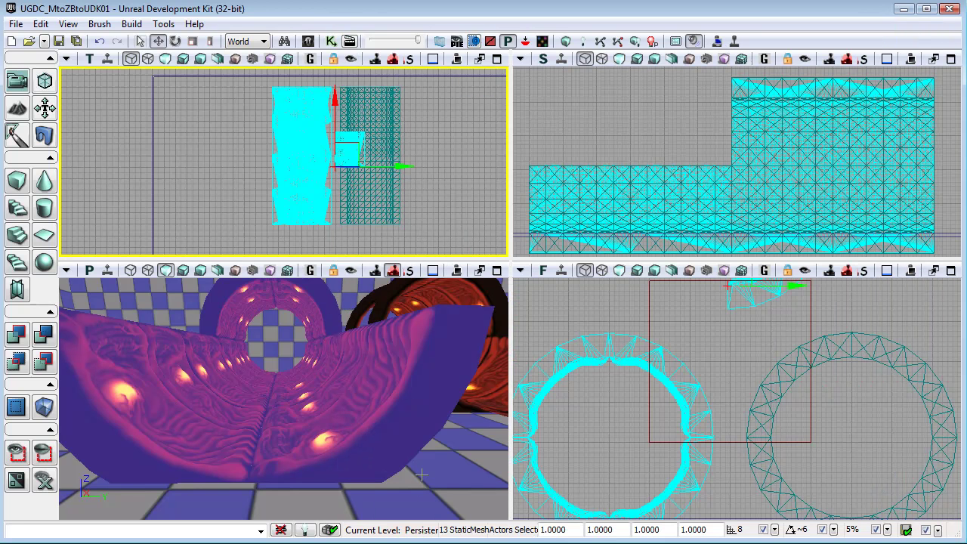
left_click(457, 237)
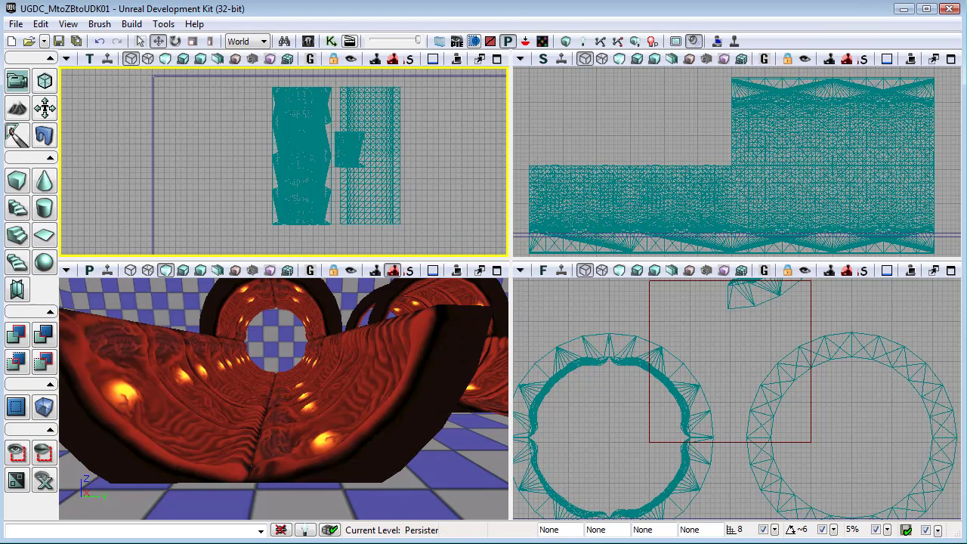
right_click_drag(376, 501, 319, 498)
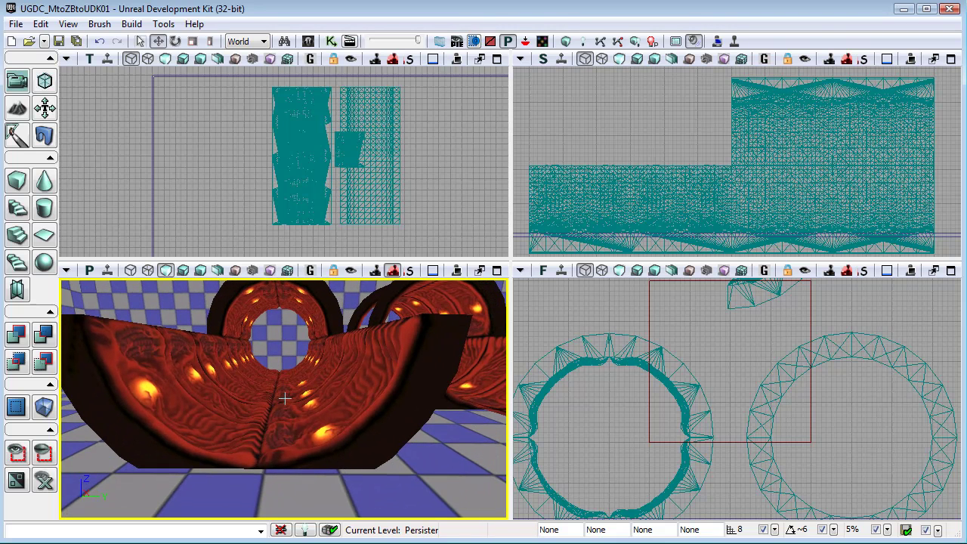
right_click_drag(355, 444, 383, 429)
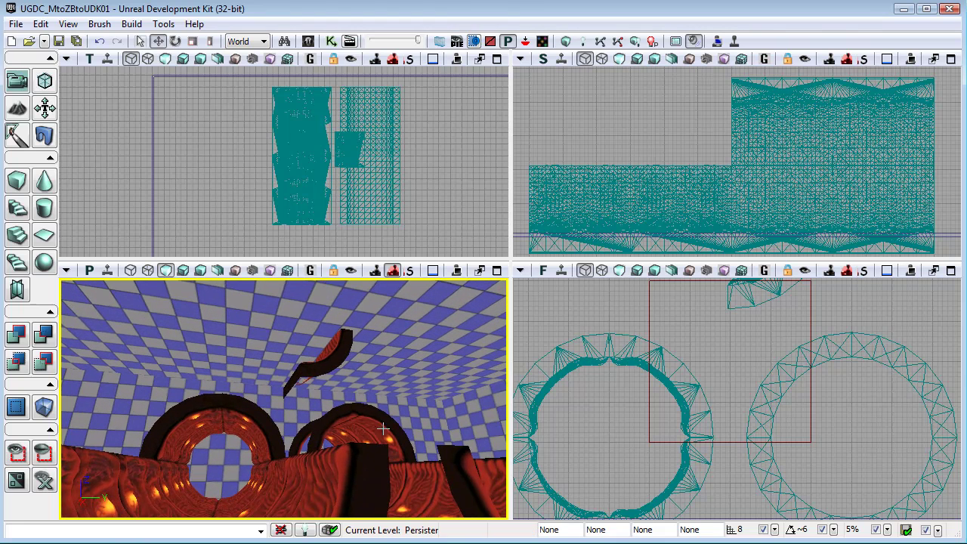
left_click(337, 357)
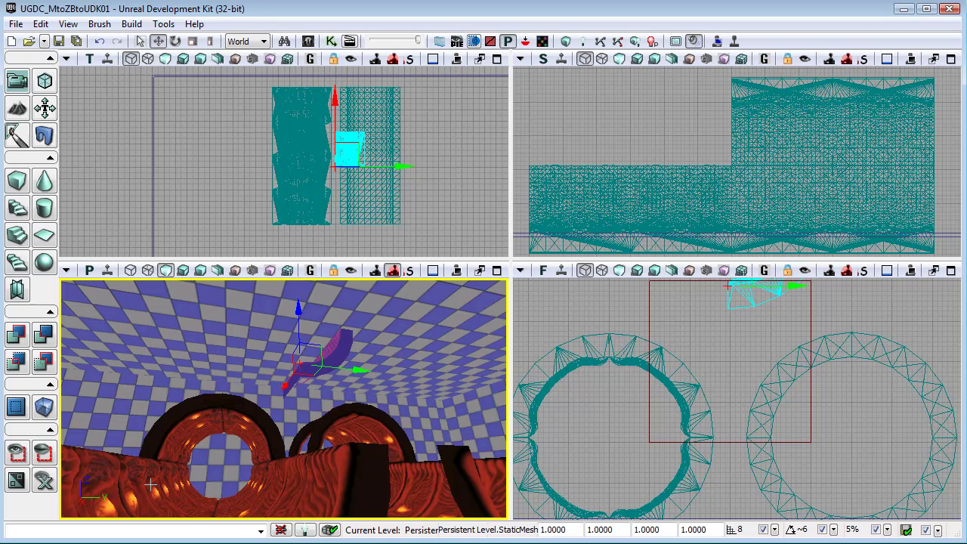
mouse_move(350, 412)
left_mouse_down()
mouse_move(350, 393)
mouse_move(351, 412)
left_mouse_up()
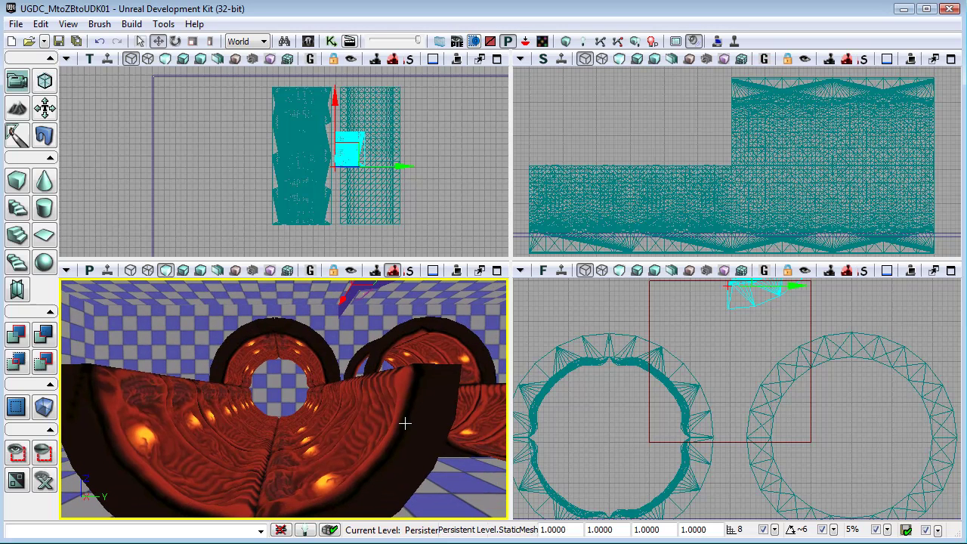